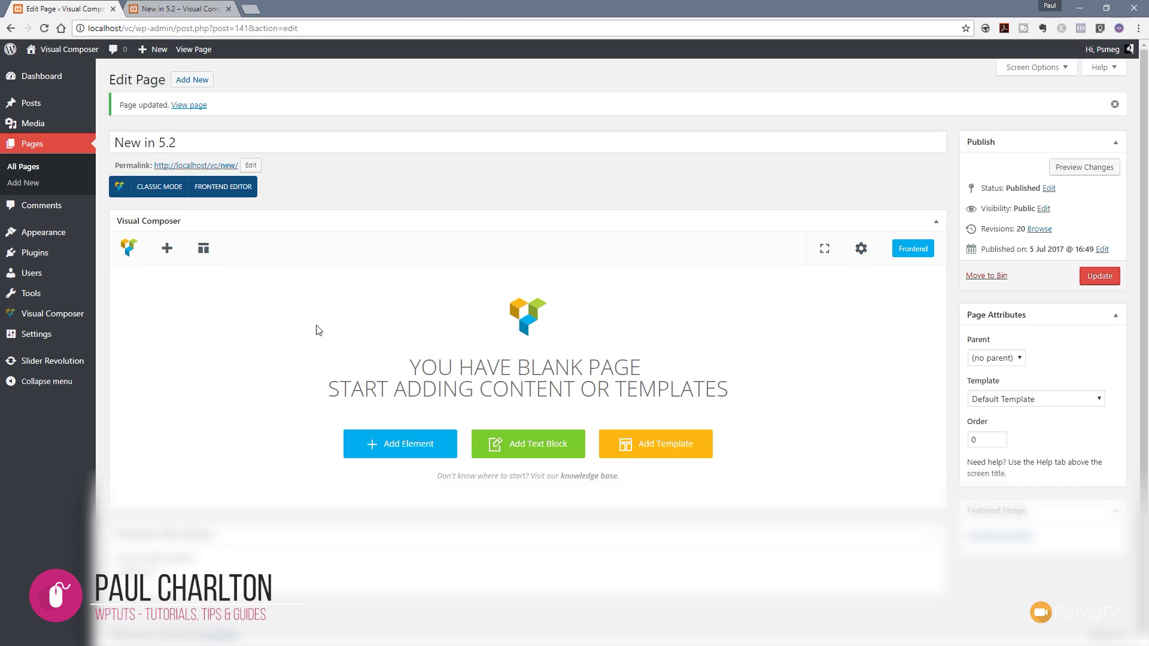
Step: Add a ZigZag Separator element to the blank page and set its color to Green
{"action": "left_click", "coordinate": [404, 446]}
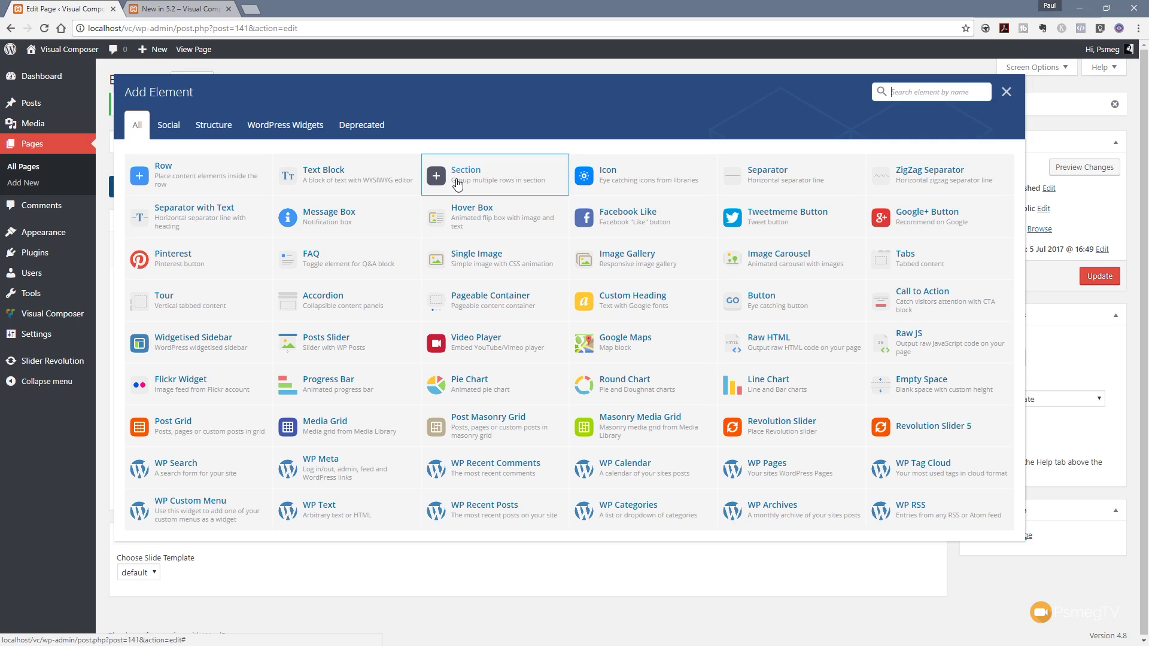
{"action": "left_click", "coordinate": [918, 183]}
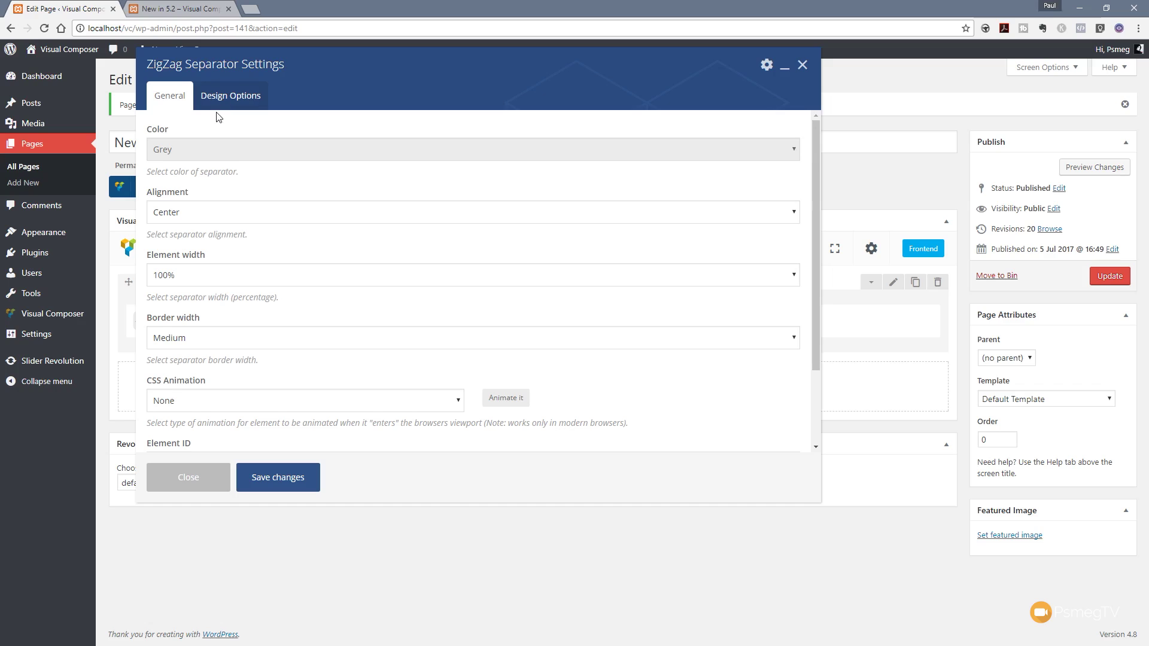
{"action": "left_click", "coordinate": [210, 156]}
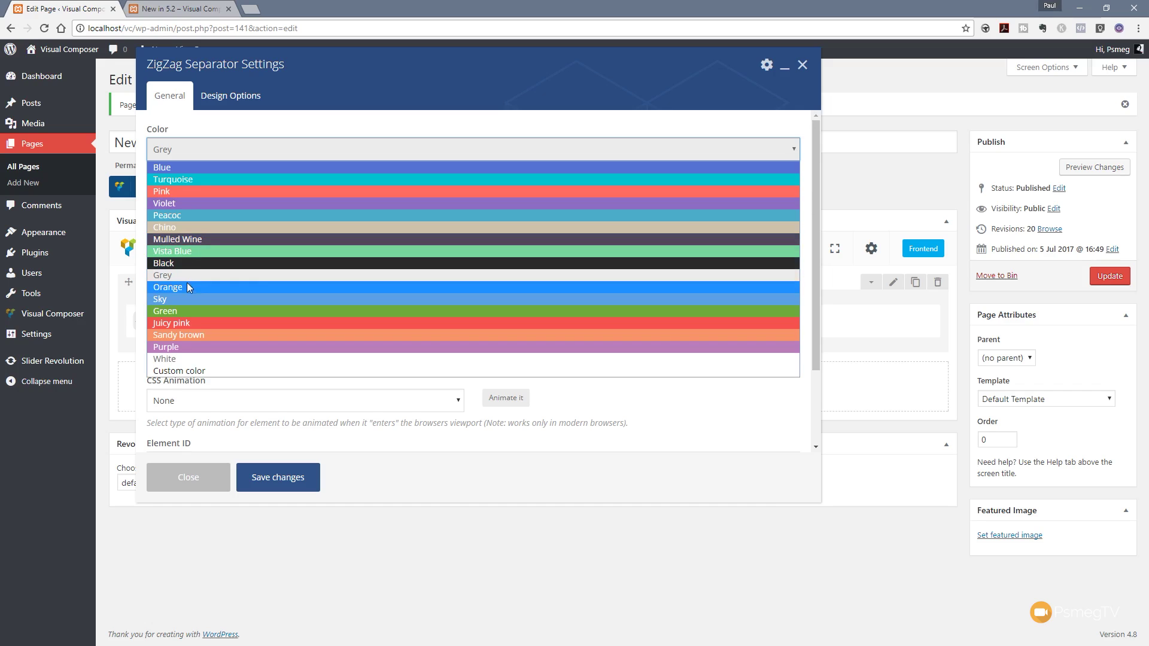
{"action": "left_click", "coordinate": [182, 312]}
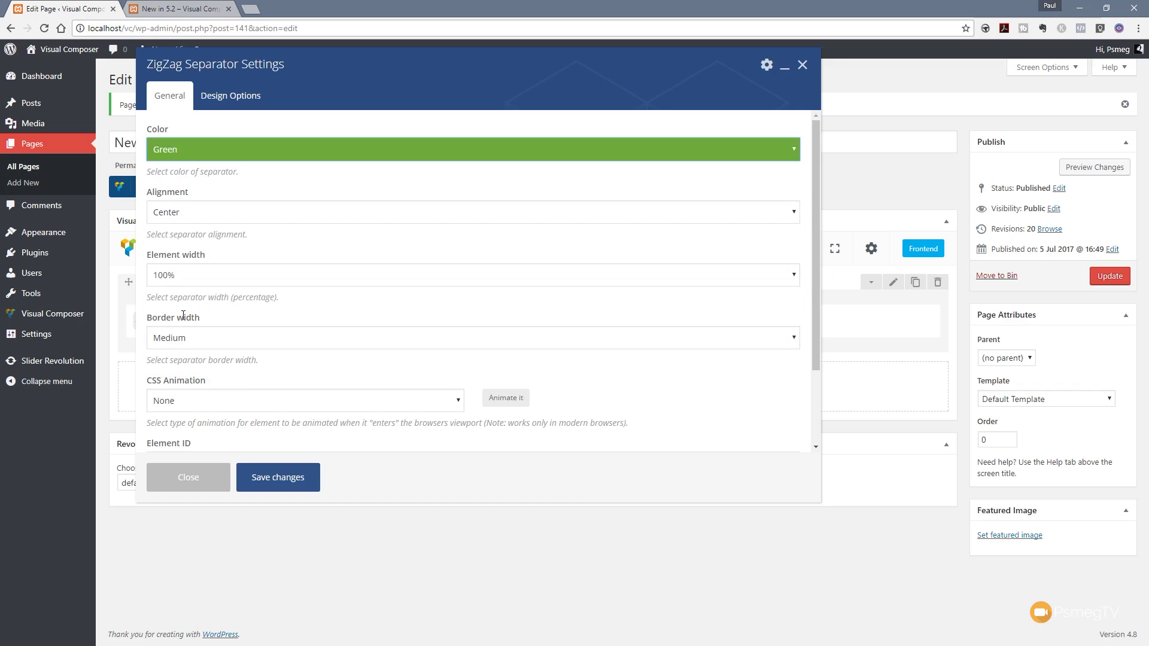
Step: Examine the separator's alignment, element width, border width, CSS animation, element ID and extra class name options
{"action": "left_click", "coordinate": [183, 212]}
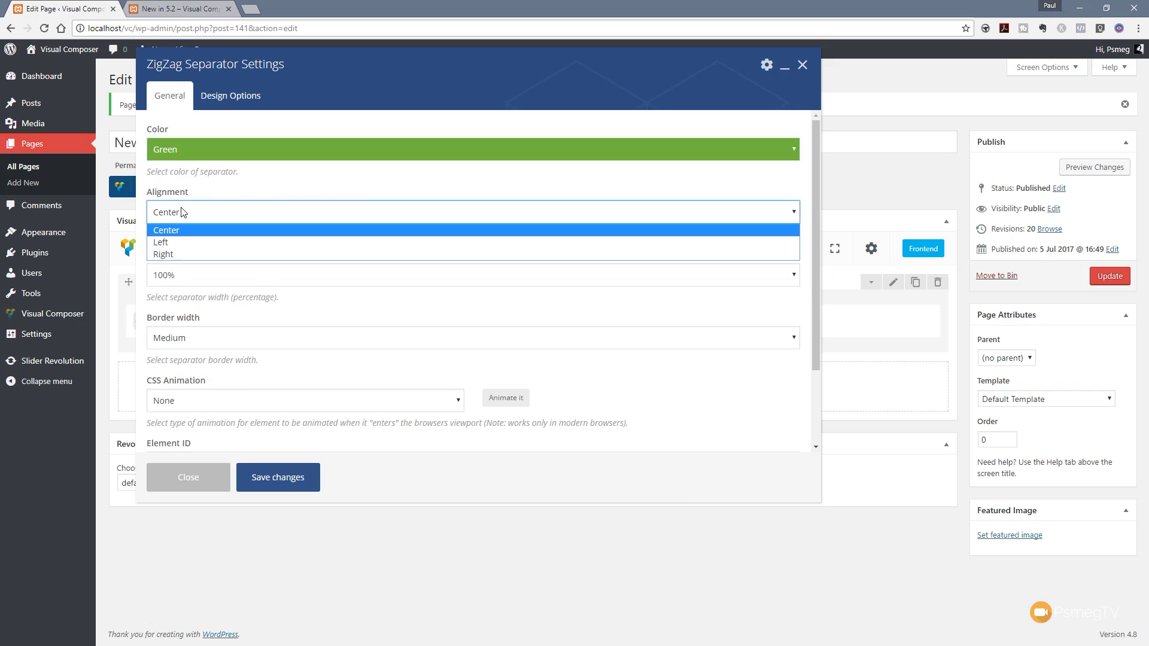
{"action": "left_click", "coordinate": [257, 189]}
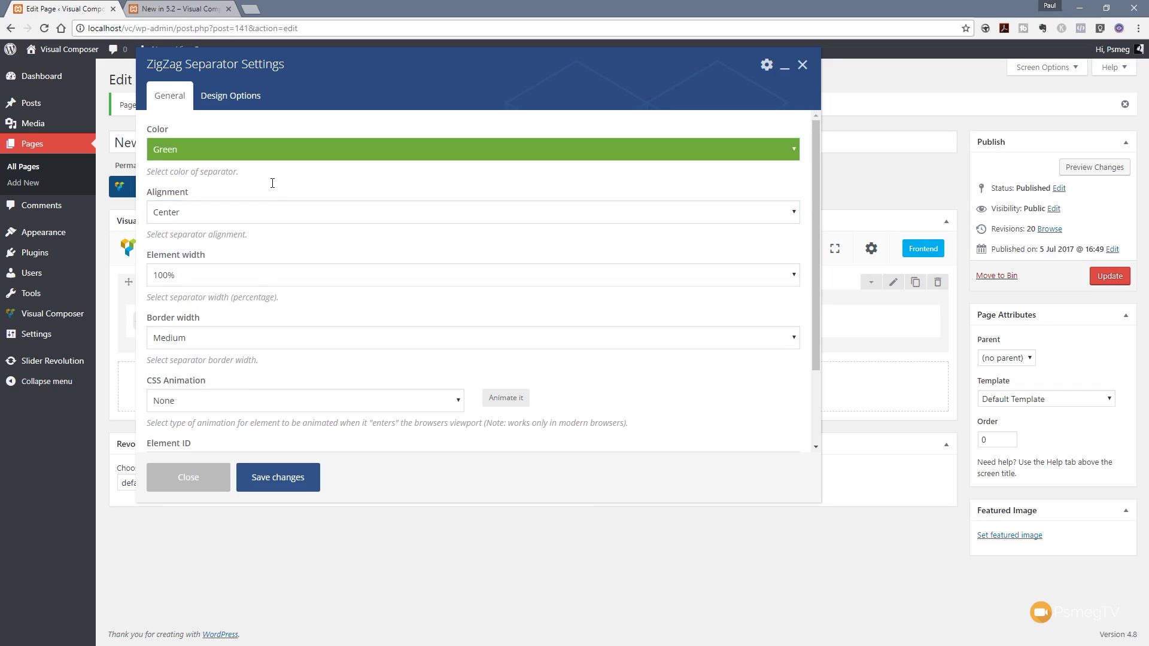
{"action": "left_click", "coordinate": [193, 279]}
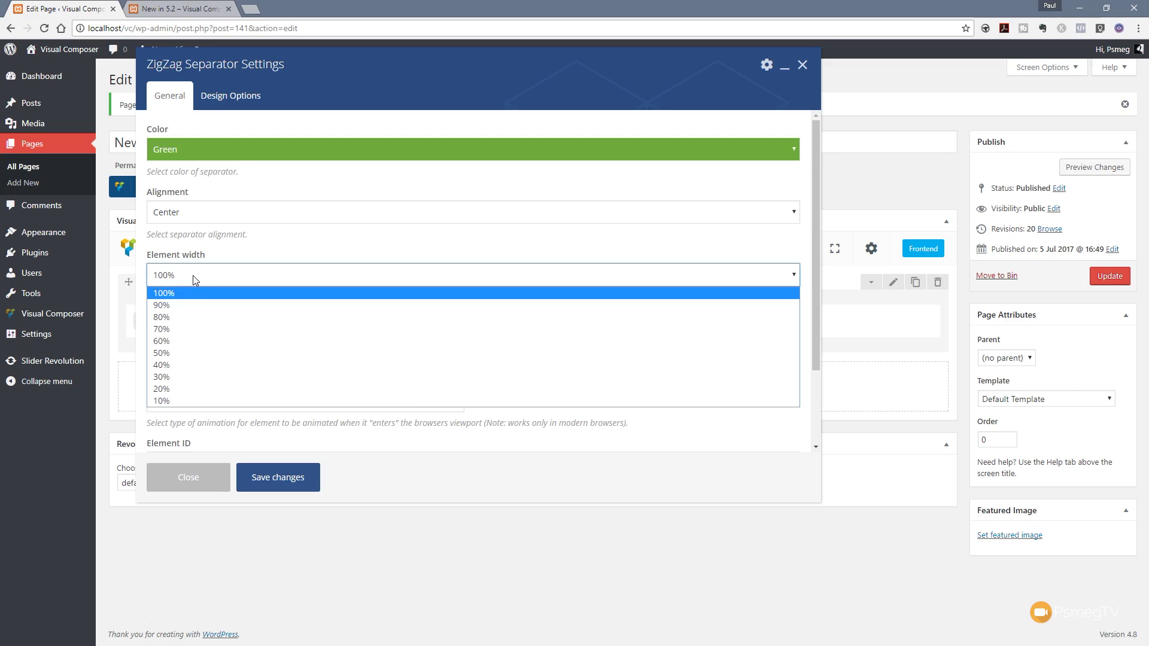
{"action": "left_click", "coordinate": [295, 251]}
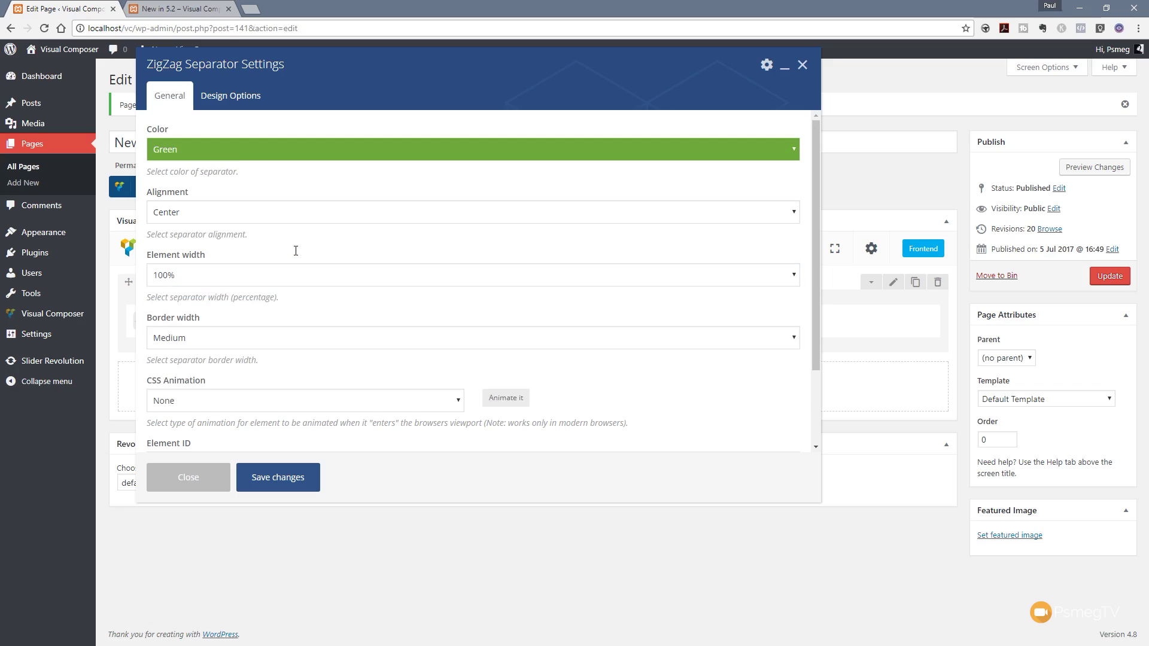
{"action": "left_click", "coordinate": [200, 345]}
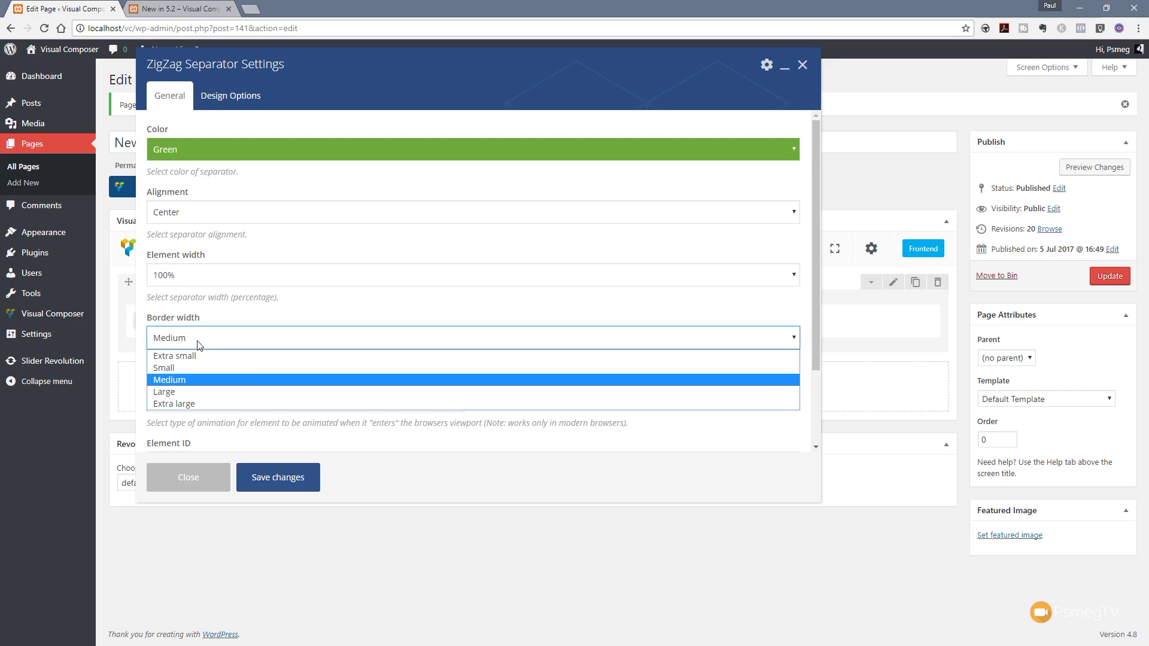
{"action": "left_click", "coordinate": [321, 308]}
{"action": "scroll", "coordinate": [321, 307], "scroll_direction": "down", "scroll_amount": 2}
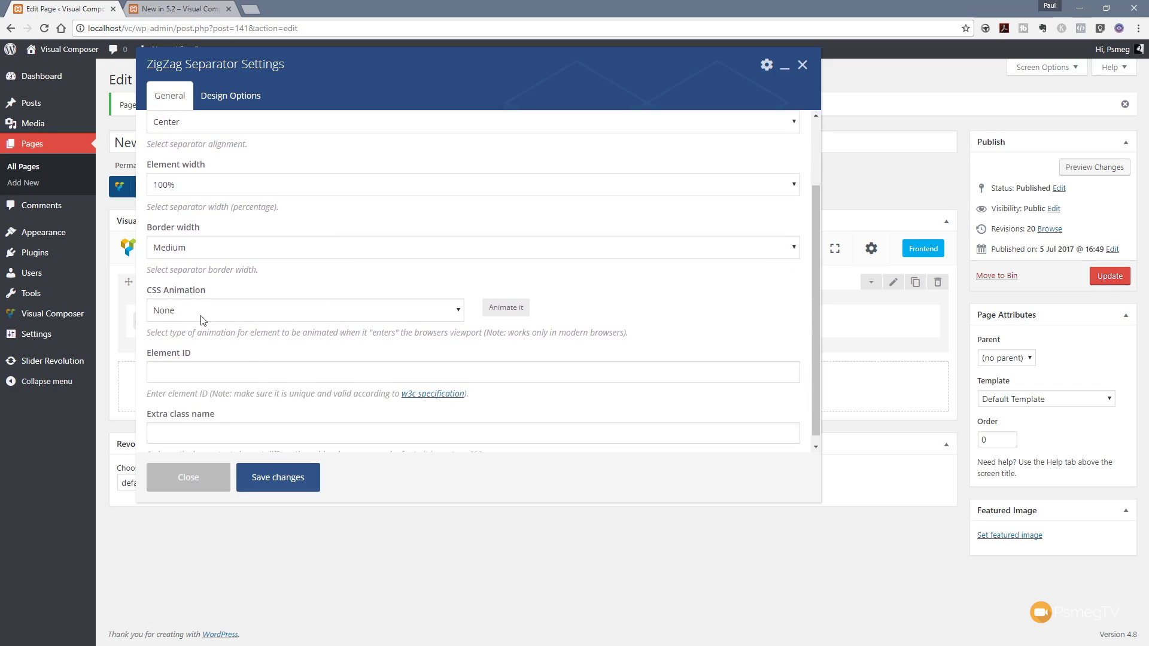
{"action": "scroll", "coordinate": [352, 323], "scroll_direction": "down", "scroll_amount": 1}
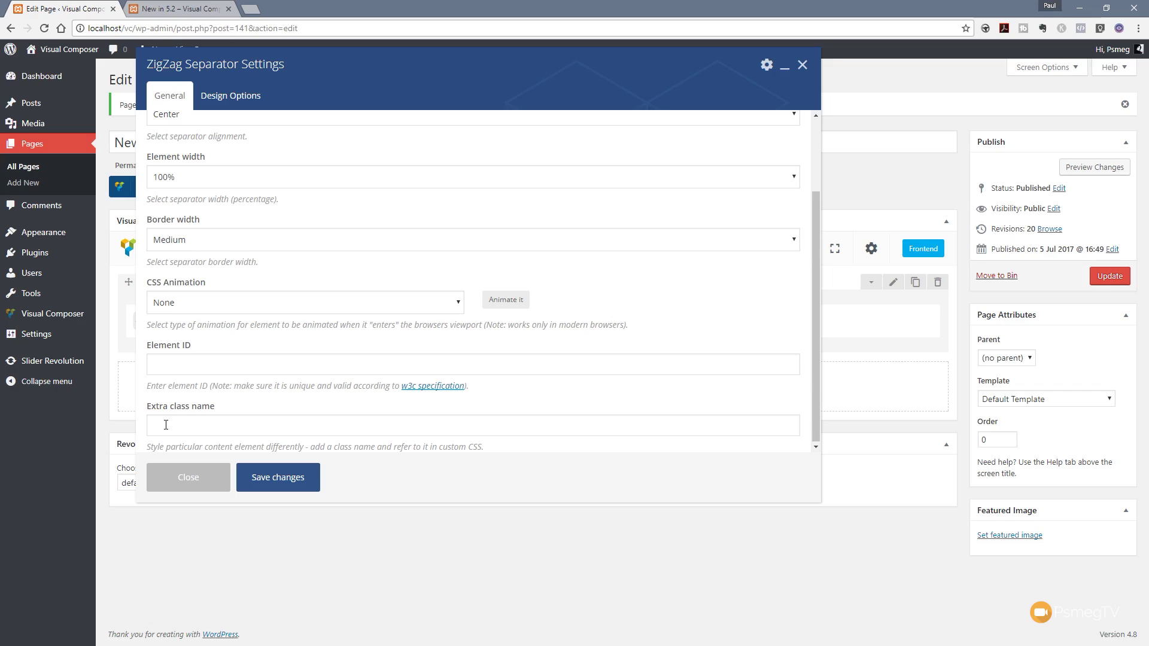
{"action": "scroll", "coordinate": [374, 262], "scroll_direction": "up", "scroll_amount": 3}
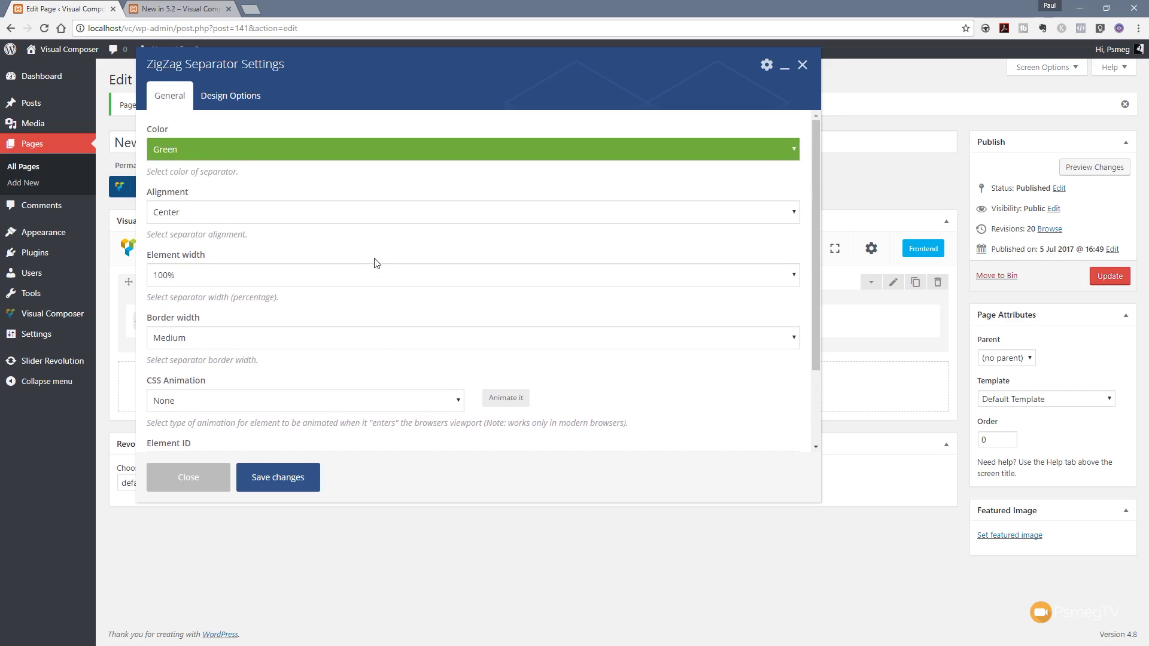
Step: Set the separator's element width to 60% and its border width to Large
{"action": "left_click", "coordinate": [238, 274]}
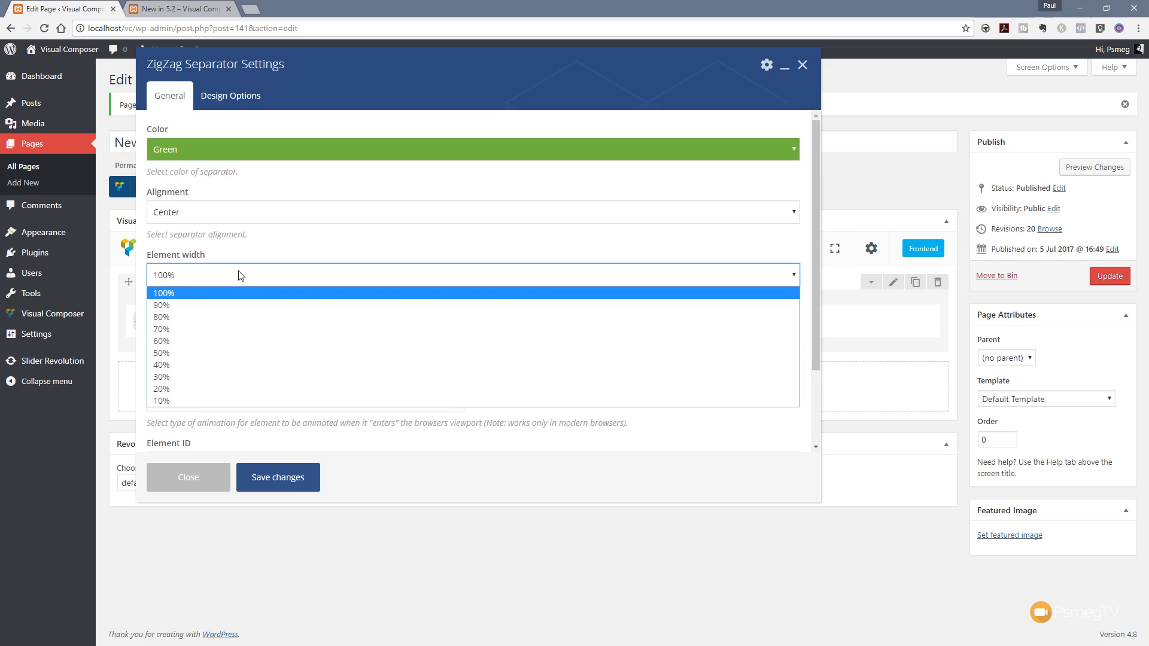
{"action": "left_click", "coordinate": [196, 341]}
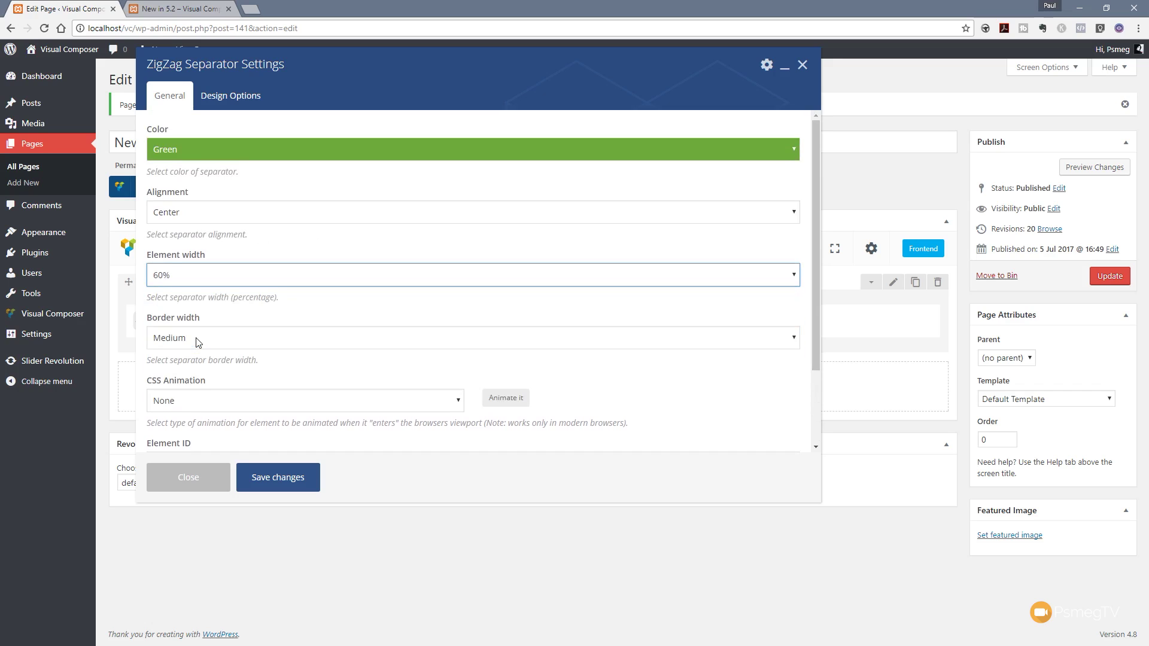
{"action": "left_click", "coordinate": [298, 341]}
{"action": "left_click", "coordinate": [253, 391]}
Step: Set the separator's CSS animation to bounceInDown, preview the animation and save the element settings
{"action": "scroll", "coordinate": [329, 371], "scroll_direction": "down", "scroll_amount": 2}
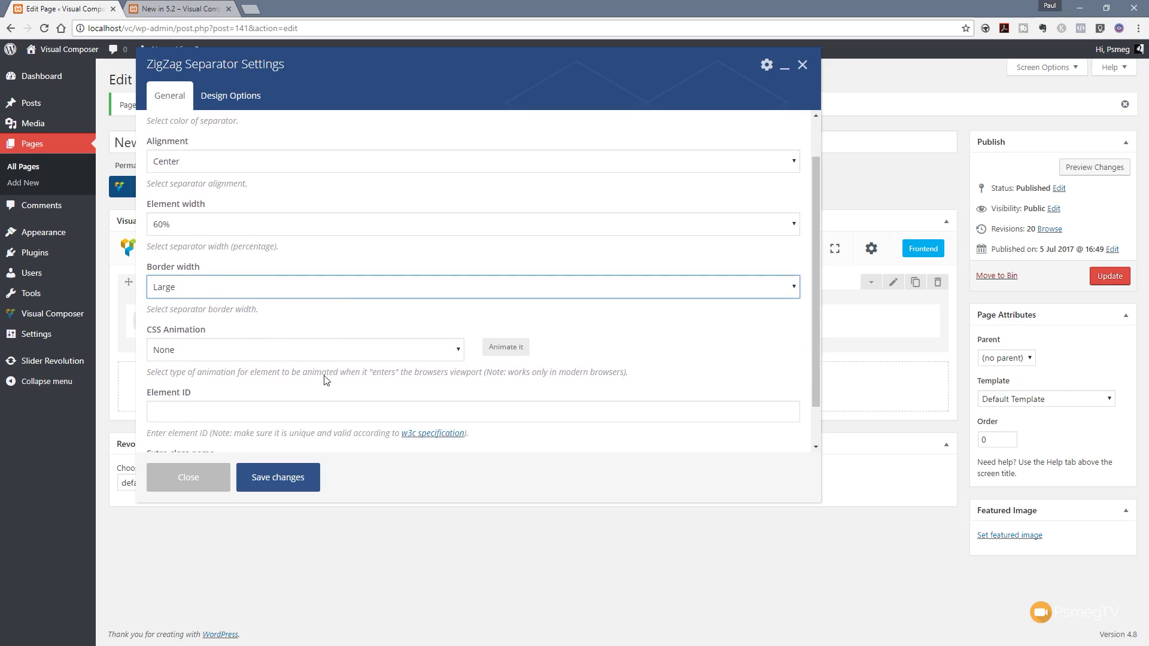
{"action": "left_click", "coordinate": [332, 313]}
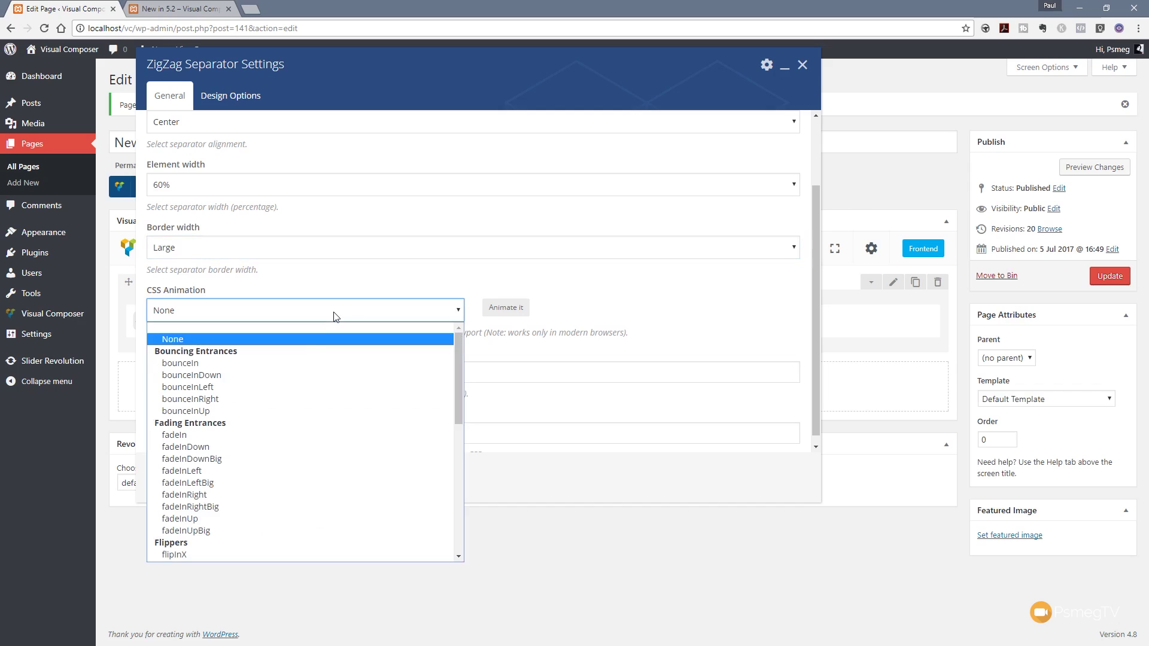
{"action": "left_click", "coordinate": [256, 374]}
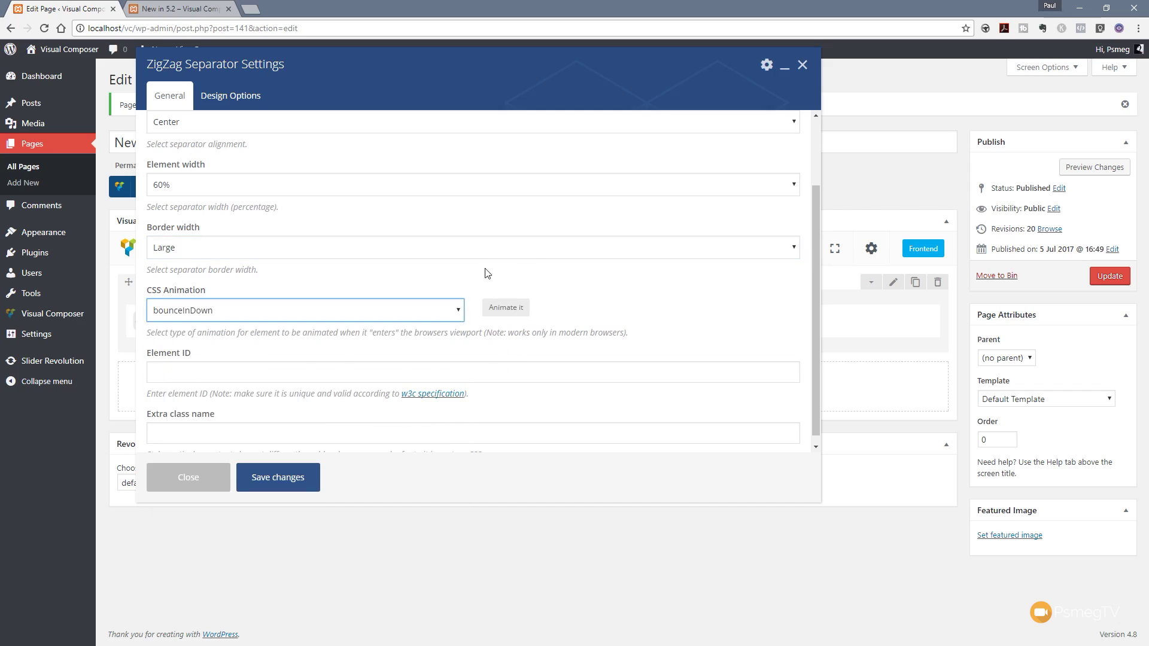
{"action": "left_click", "coordinate": [512, 307]}
{"action": "left_click", "coordinate": [288, 478]}
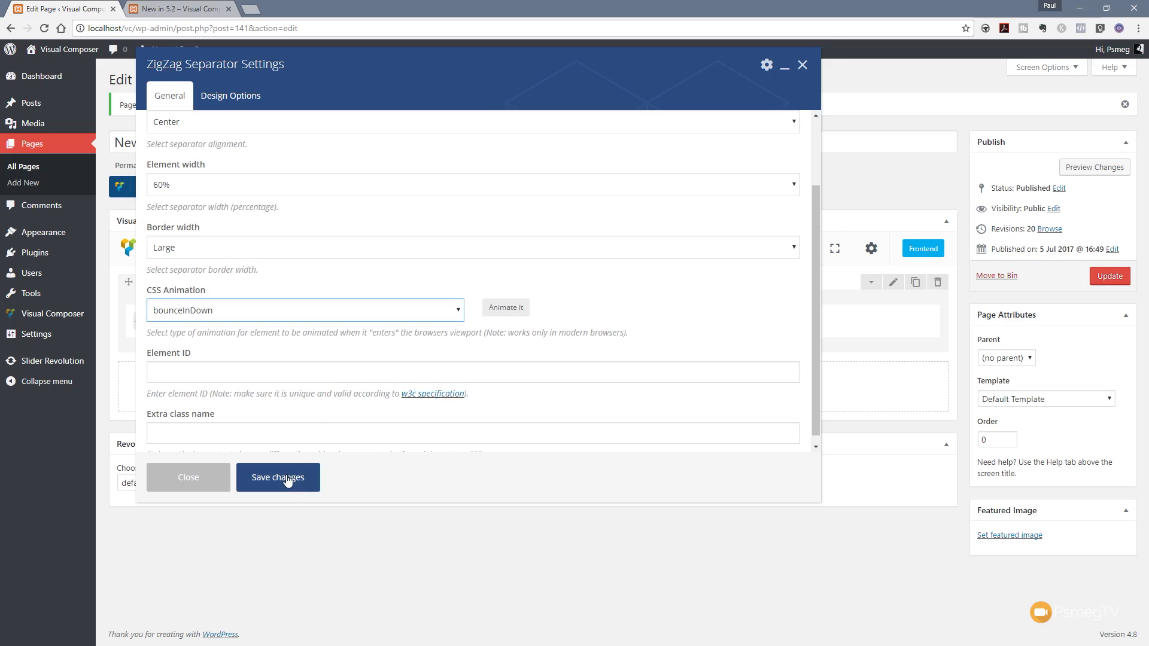
Step: Update the page and reload the live New in 5.2 page to check the animated separator
{"action": "left_click", "coordinate": [1109, 276]}
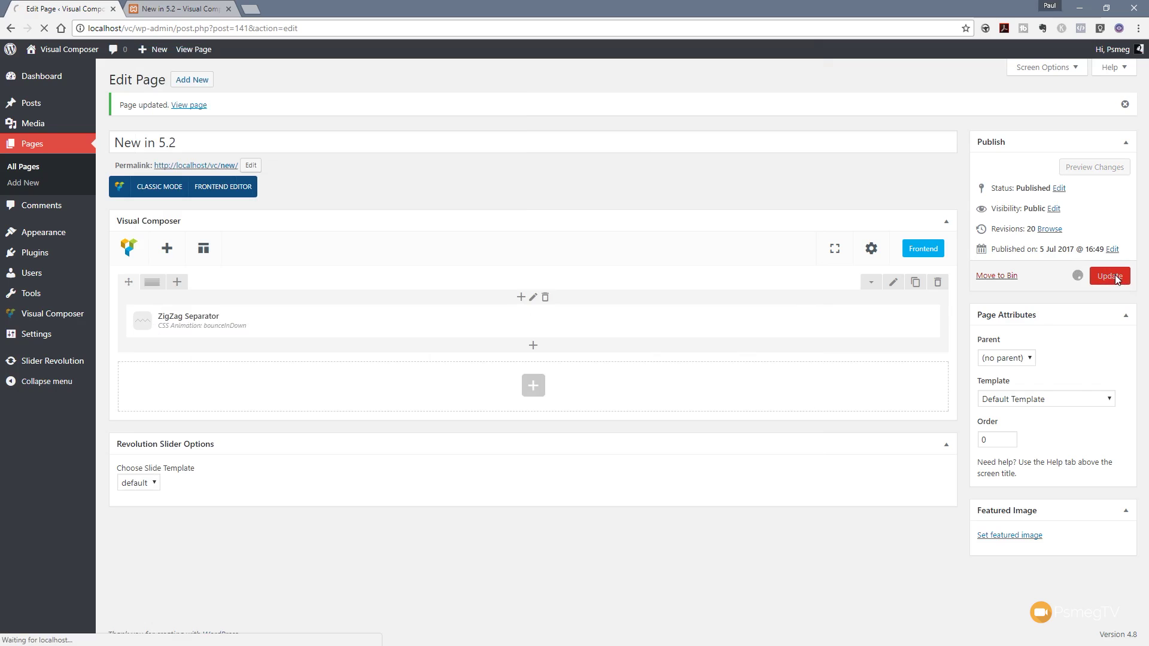
{"action": "left_click", "coordinate": [179, 9]}
{"action": "left_click", "coordinate": [43, 29]}
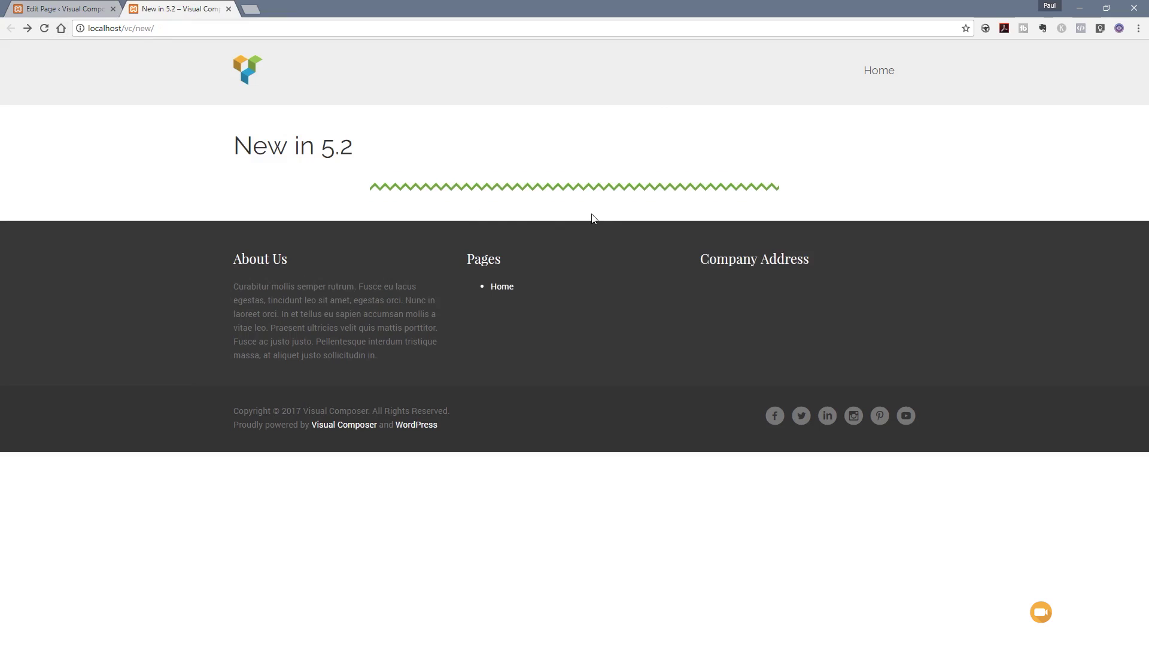
{"action": "left_click", "coordinate": [103, 9]}
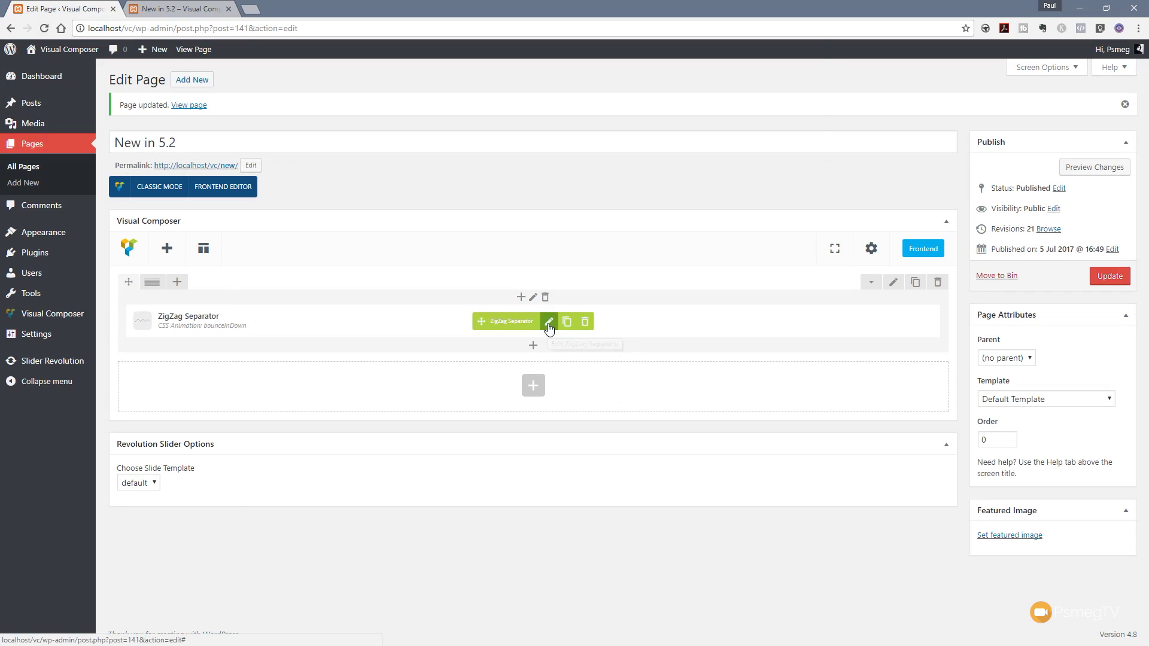
Step: Edit the ZigZag Separator, setting its element width to 100% and its color to Peacoc
{"action": "left_click", "coordinate": [548, 327]}
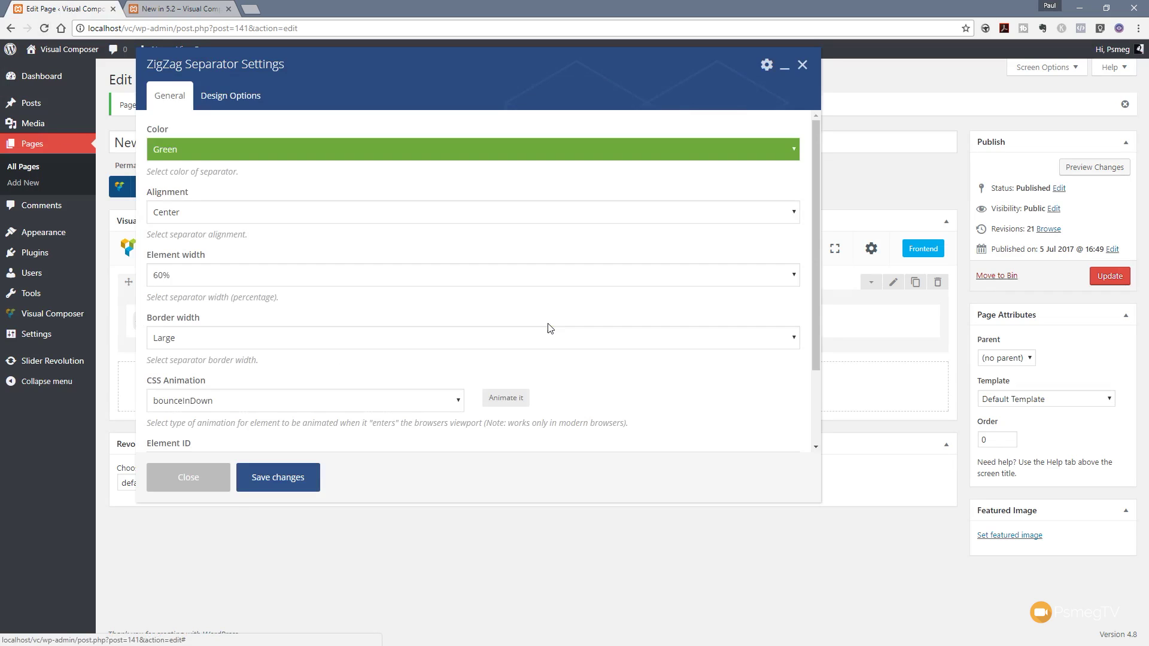
{"action": "left_click", "coordinate": [221, 278]}
{"action": "left_click", "coordinate": [219, 292]}
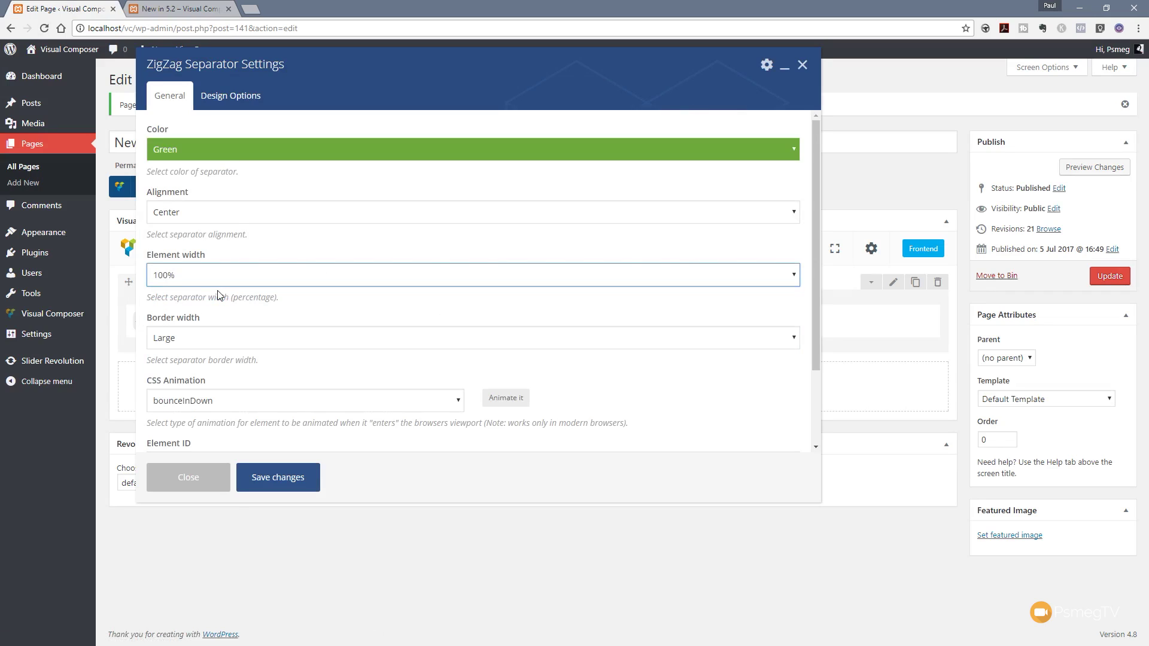
{"action": "left_click", "coordinate": [257, 155]}
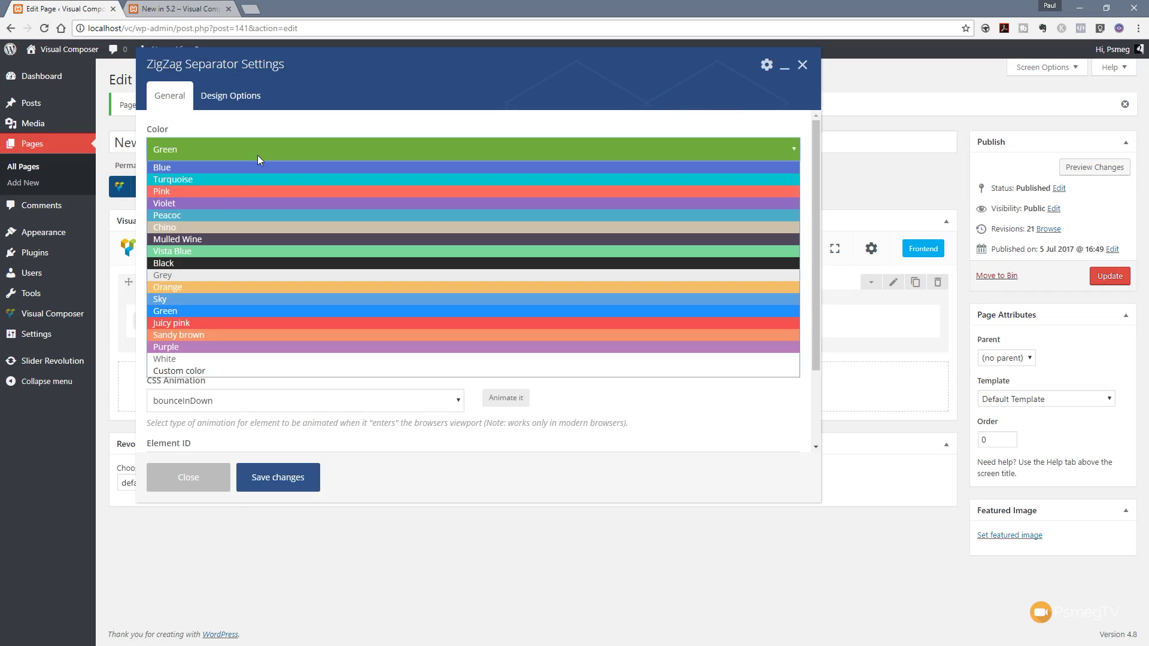
{"action": "left_click", "coordinate": [195, 214]}
Step: Set the separator's border width to Small and its CSS animation to None, saving the element settings
{"action": "left_click", "coordinate": [219, 339]}
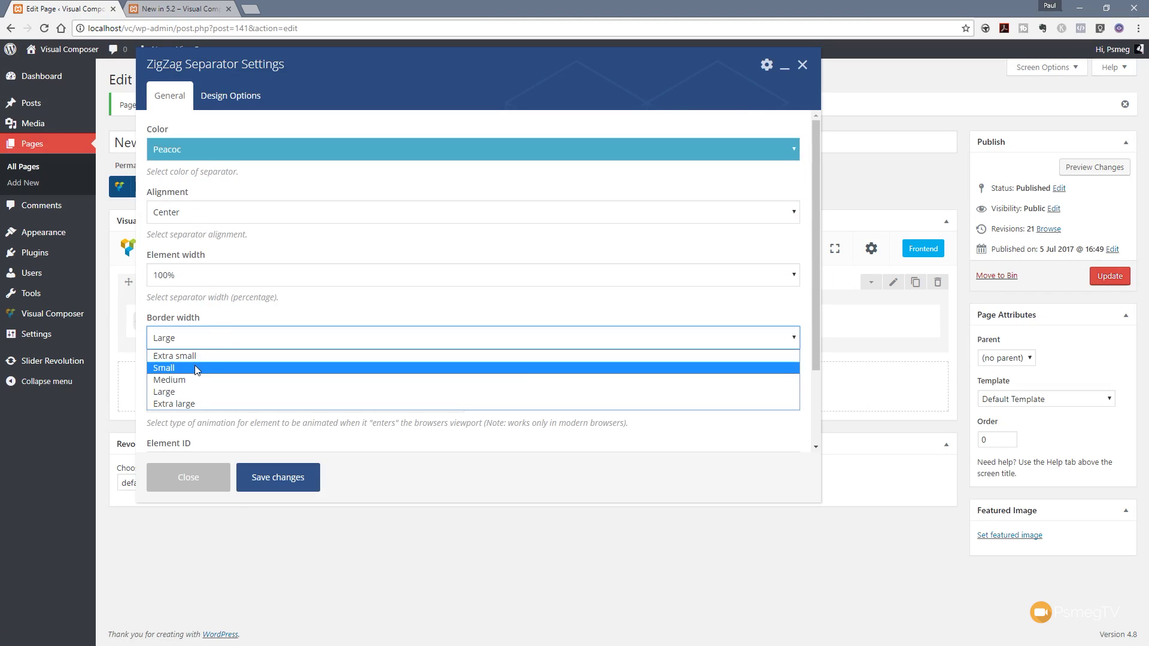
{"action": "left_click", "coordinate": [198, 366]}
{"action": "left_click", "coordinate": [457, 400]}
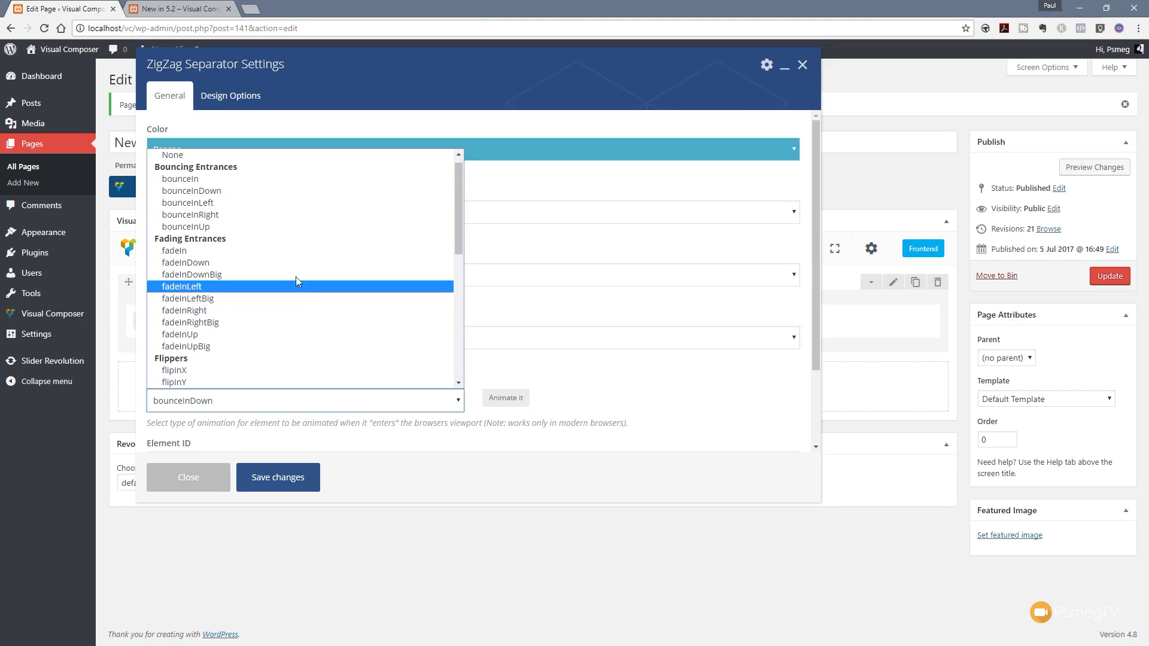
{"action": "left_click", "coordinate": [178, 155]}
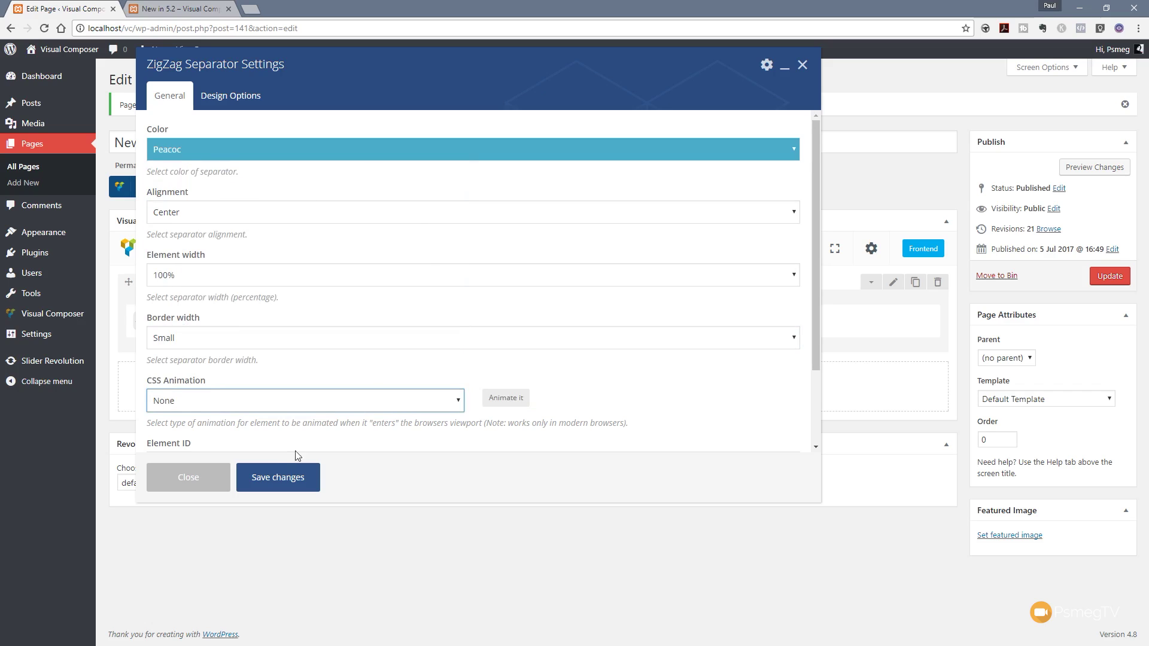
{"action": "left_click", "coordinate": [275, 479]}
Step: Update the page with the revised separator and check the full-width result on the live page
{"action": "left_click", "coordinate": [1109, 287]}
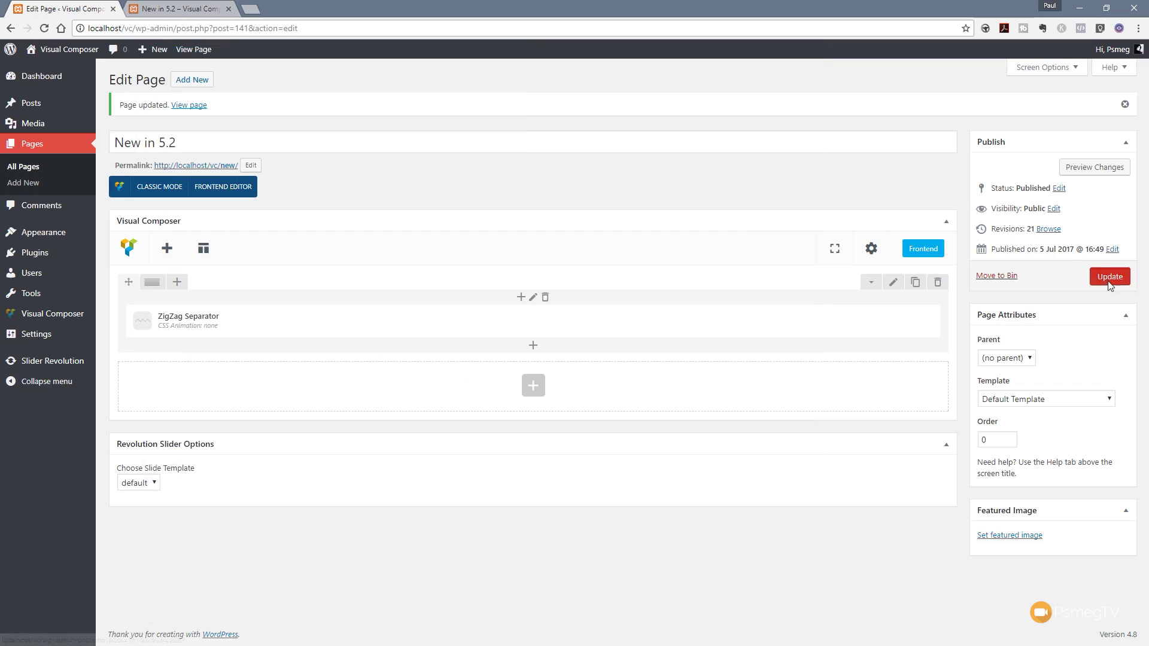
{"action": "left_click", "coordinate": [213, 10]}
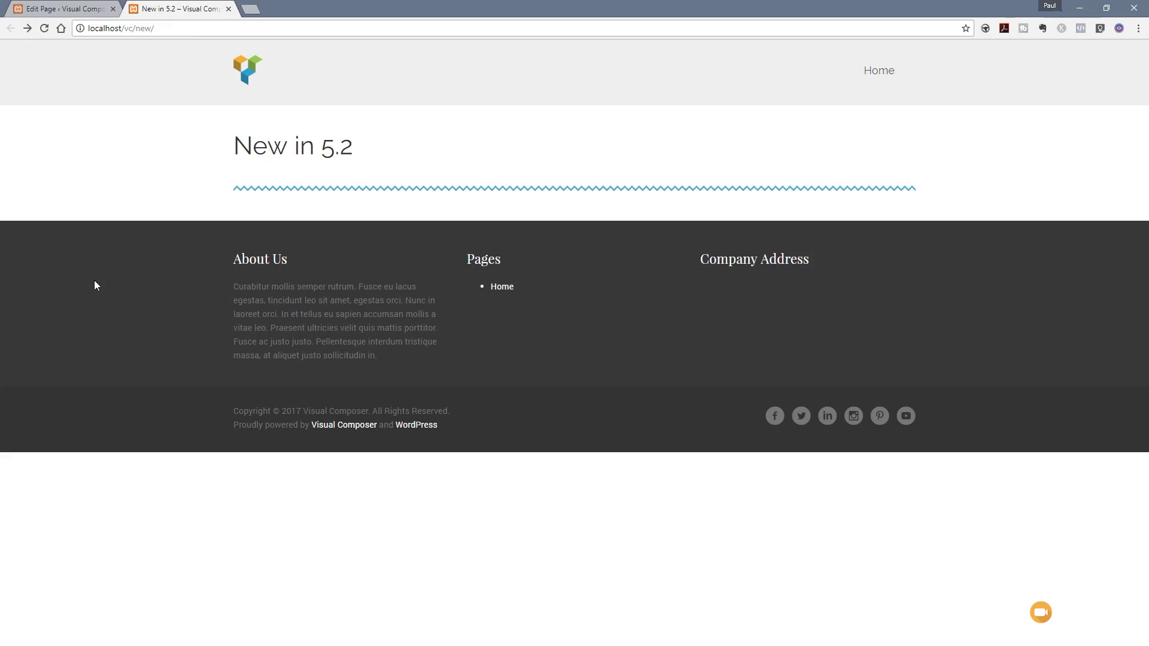
{"action": "left_click", "coordinate": [62, 8]}
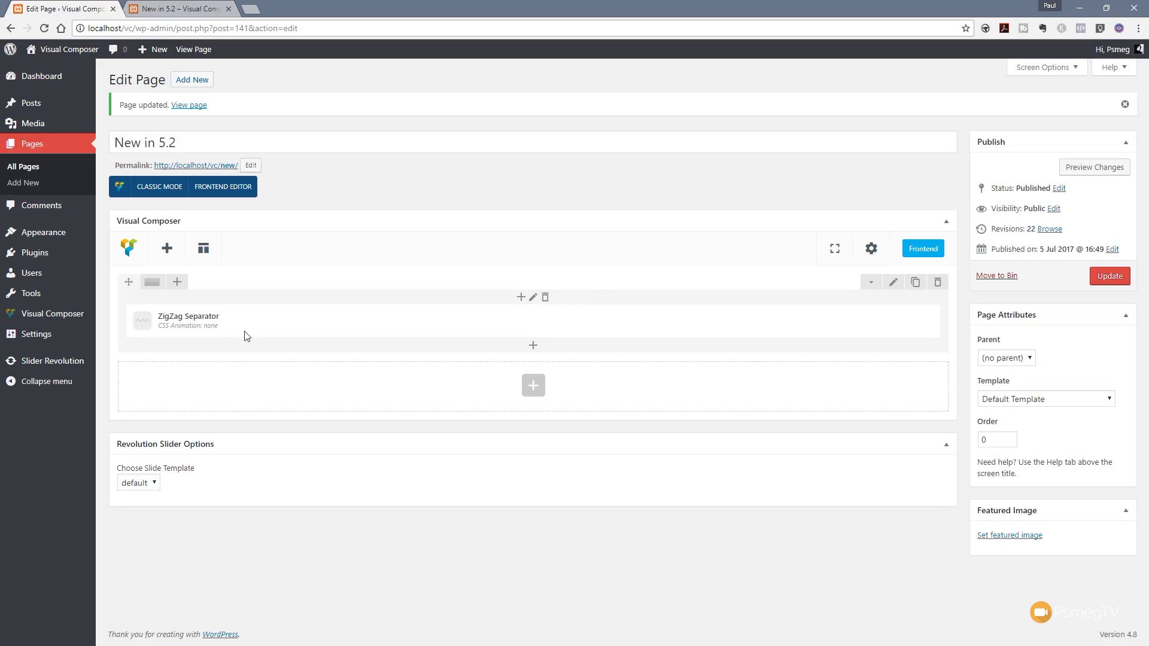
Step: Set the separator row's stretch to "Stretch row and content (no paddings)" and update the page
{"action": "left_click", "coordinate": [894, 283]}
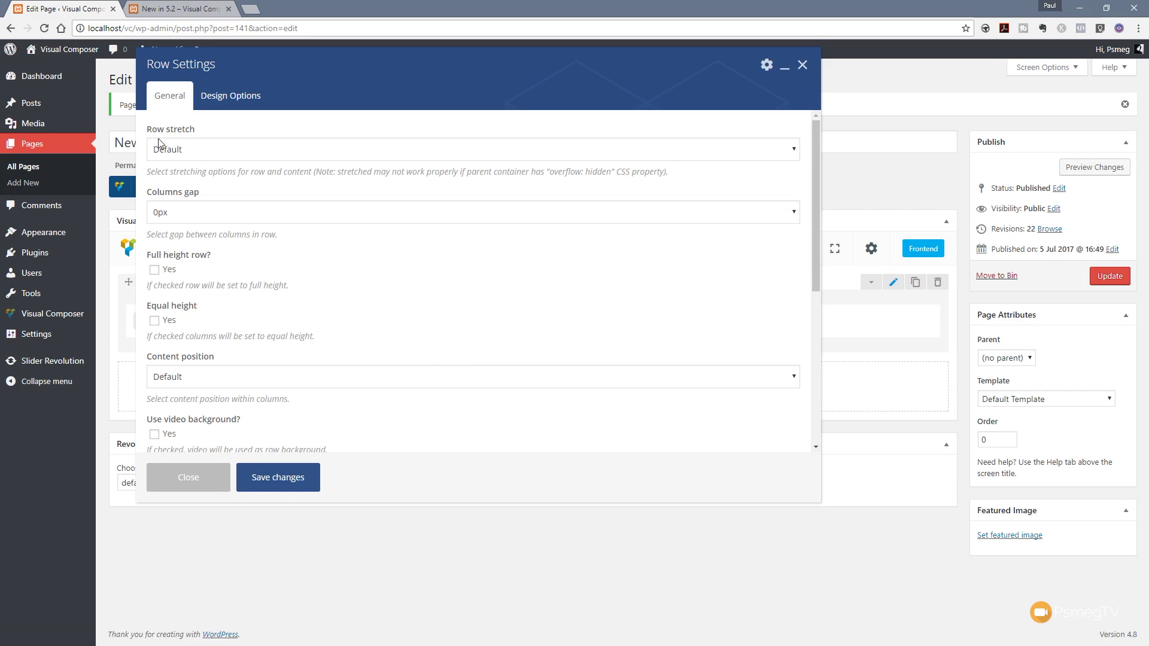
{"action": "left_click", "coordinate": [208, 154]}
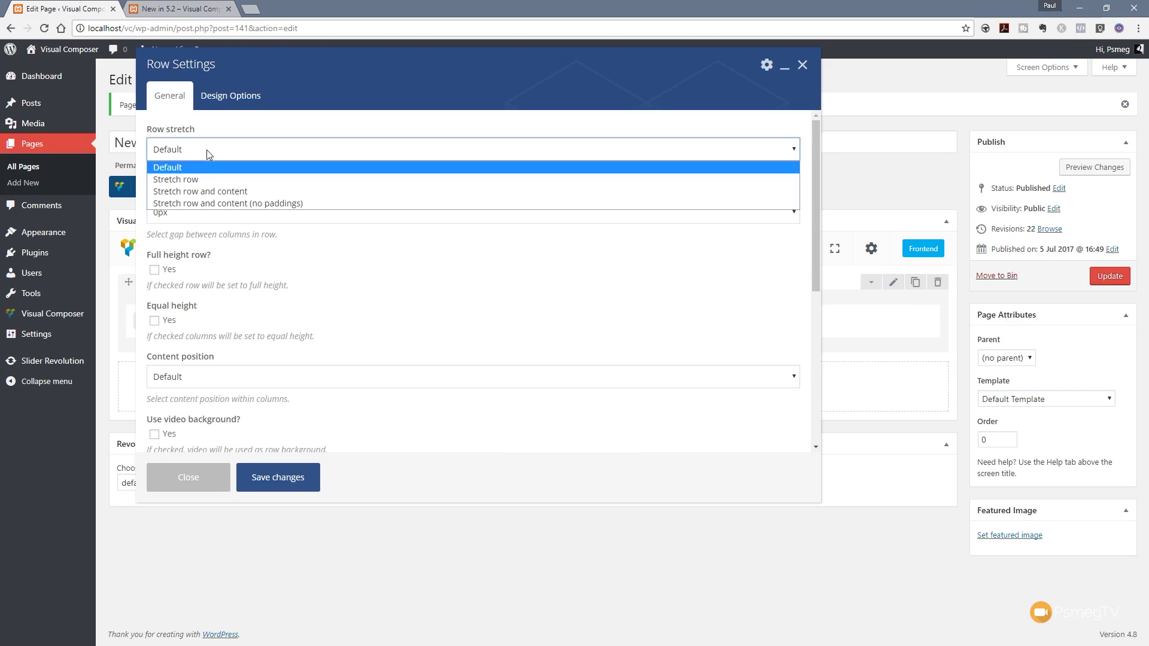
{"action": "left_click", "coordinate": [225, 203]}
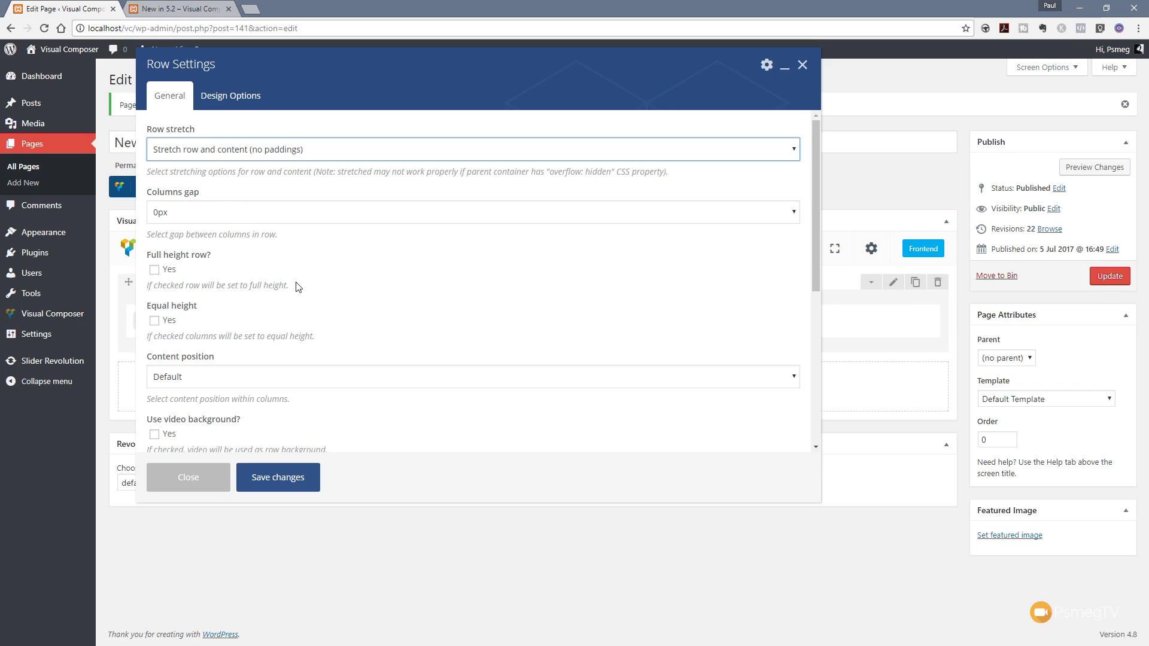
{"action": "scroll", "coordinate": [298, 286], "scroll_direction": "down", "scroll_amount": 3}
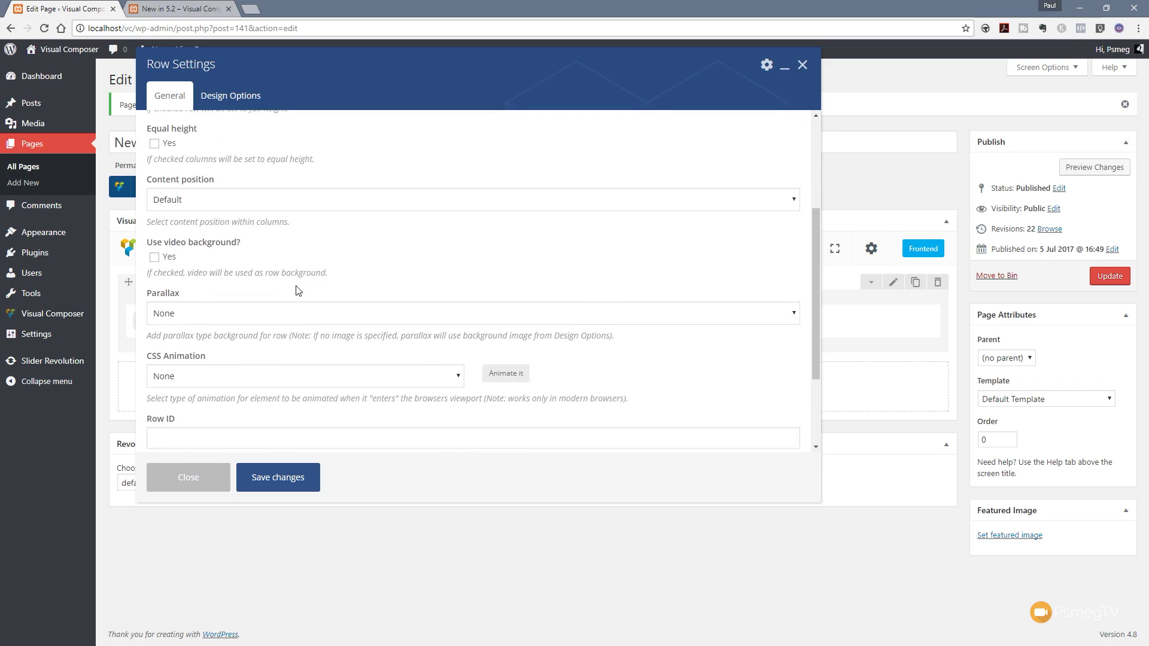
{"action": "left_click", "coordinate": [278, 478]}
{"action": "left_click", "coordinate": [1116, 276]}
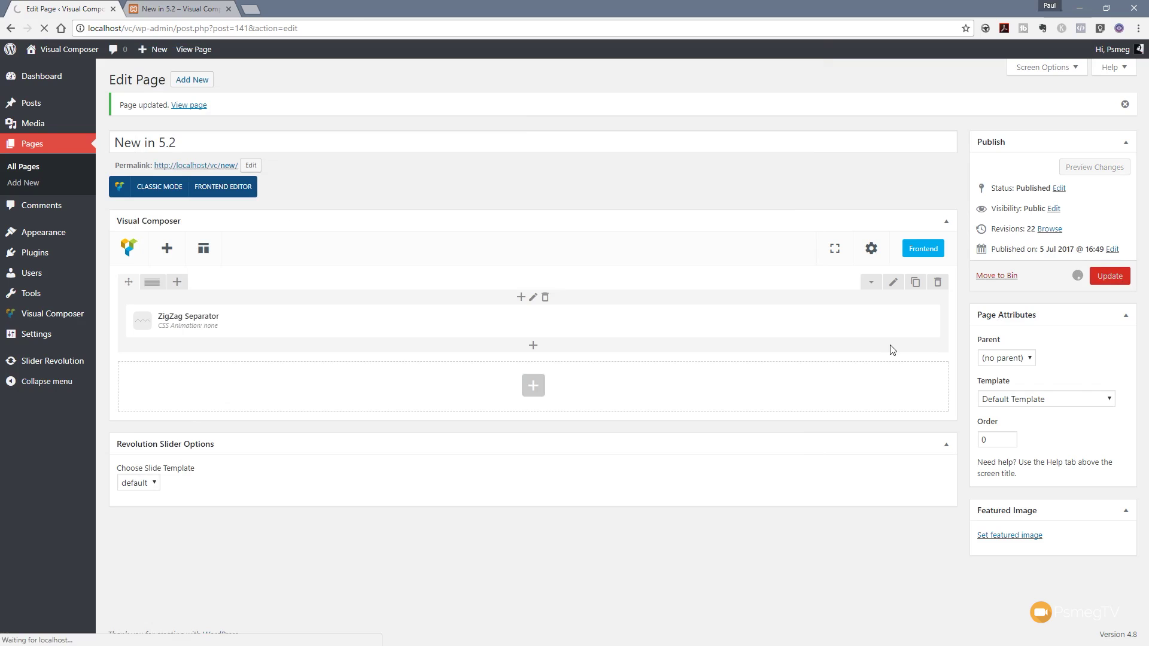
Step: Reload the live New in 5.2 page to check the stretched separator row, and return to the page editor
{"action": "left_click", "coordinate": [160, 9]}
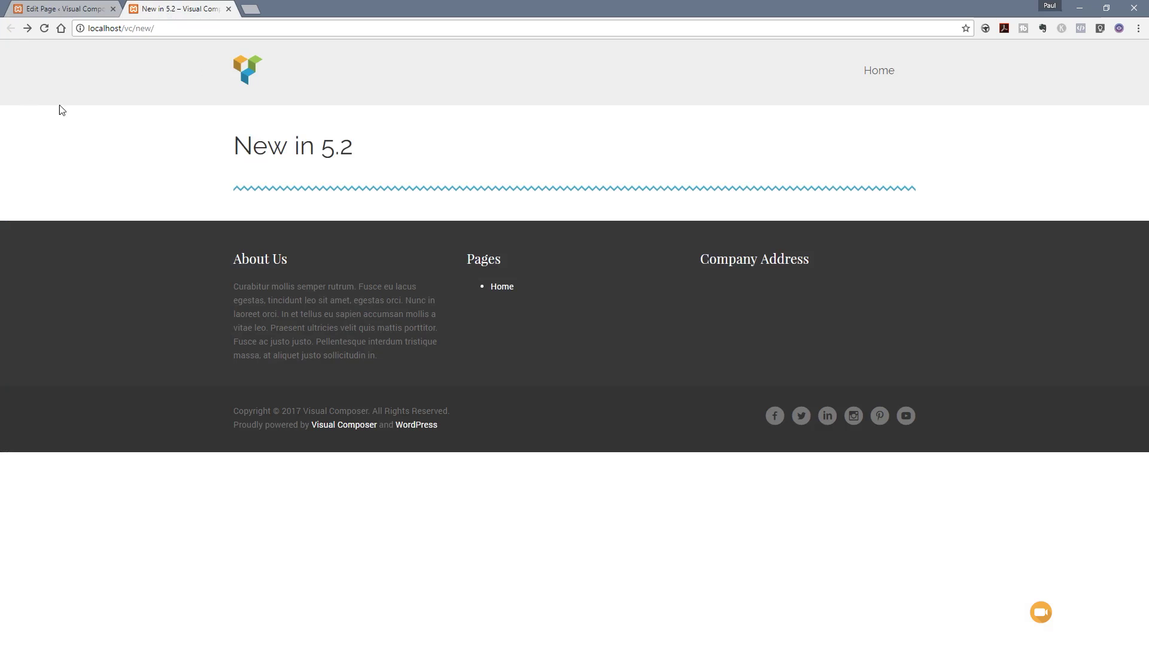
{"action": "left_click", "coordinate": [44, 28]}
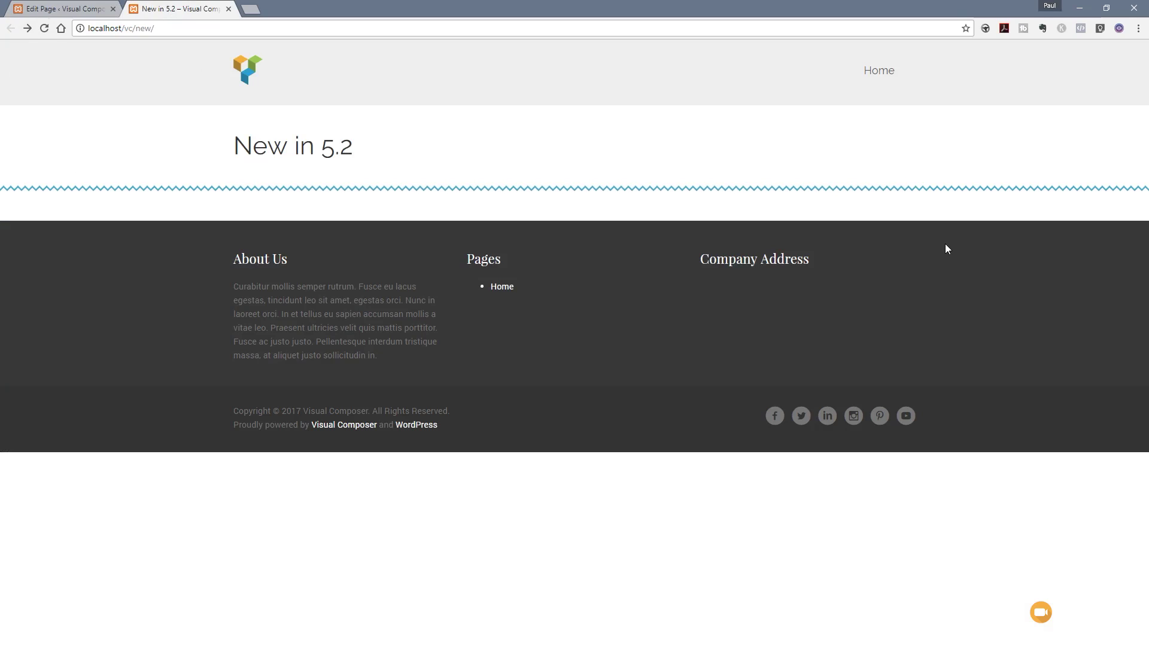
{"action": "left_click", "coordinate": [49, 10]}
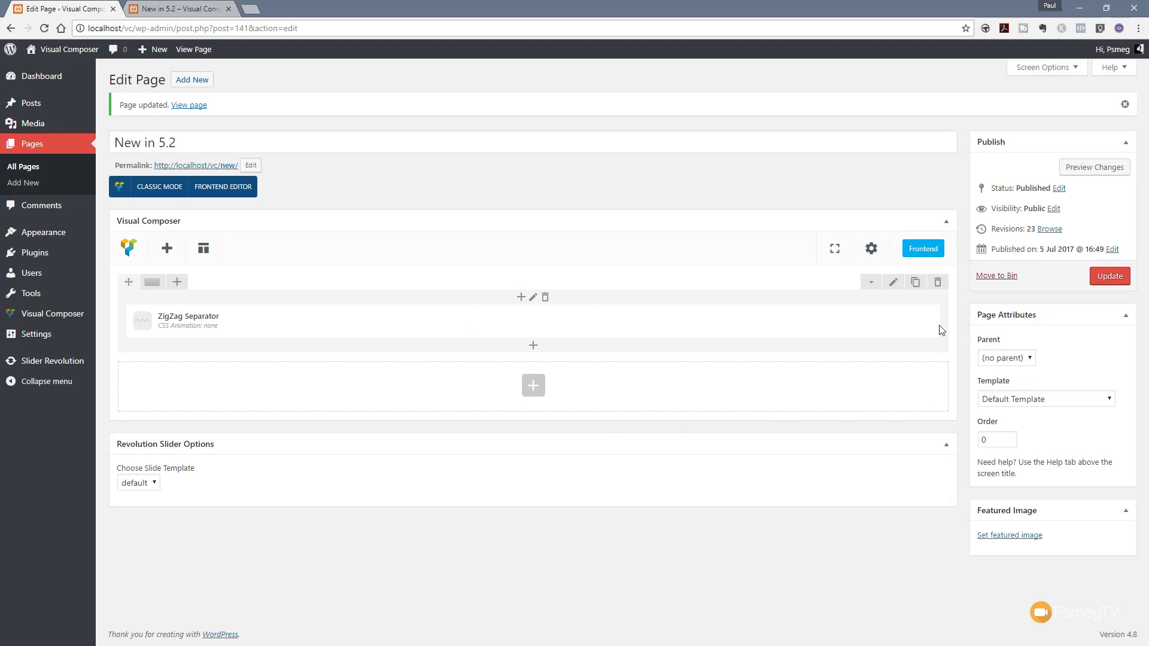
Step: Delete the ZigZag Separator row and add a Section element to the blank page
{"action": "left_click", "coordinate": [937, 282]}
{"action": "left_click", "coordinate": [637, 97]}
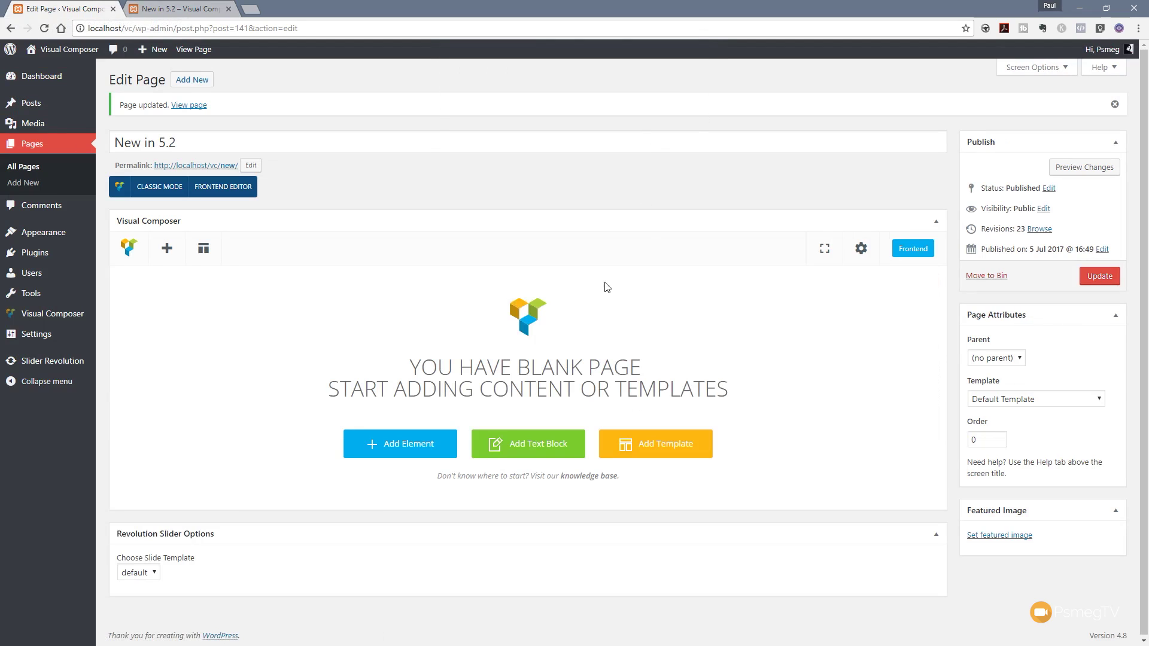
{"action": "left_click", "coordinate": [414, 449]}
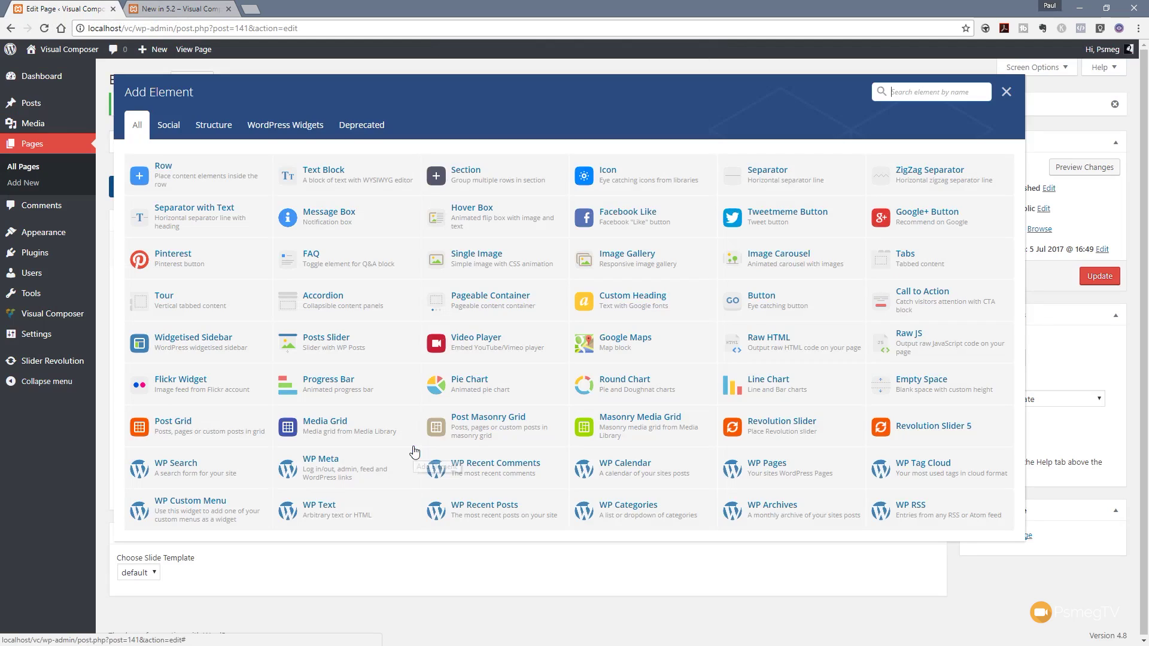
{"action": "left_click", "coordinate": [458, 189]}
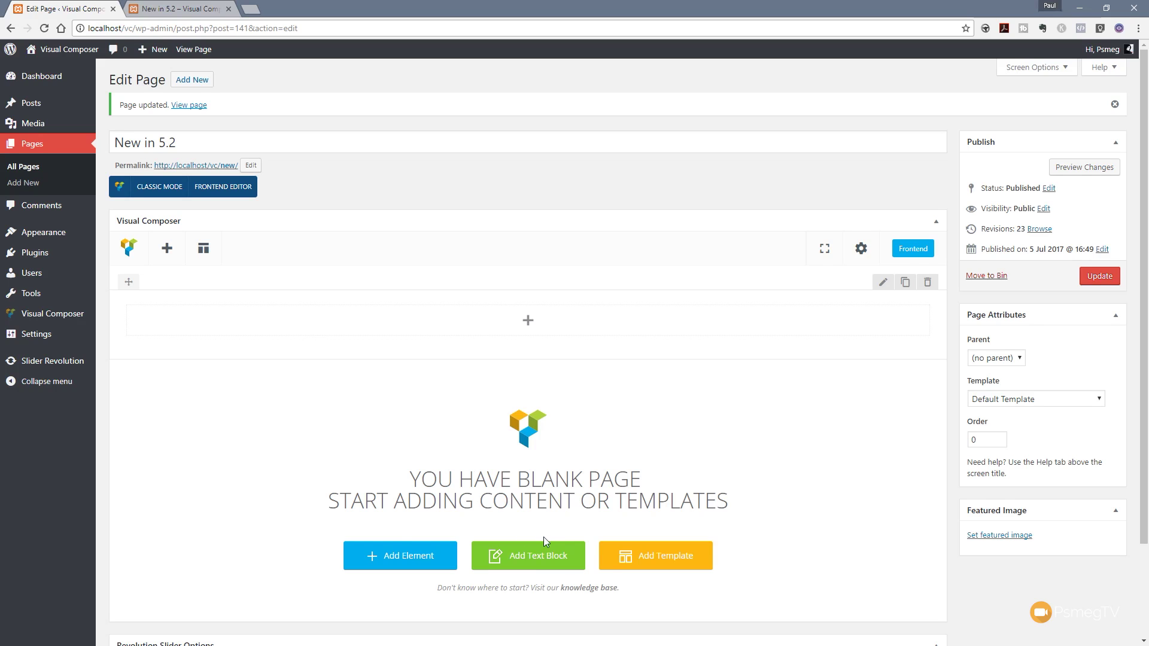
Step: Add a Row beneath the section, and collapse and re-expand its content
{"action": "scroll", "coordinate": [428, 454], "scroll_direction": "down", "scroll_amount": 2}
{"action": "left_click", "coordinate": [428, 467]}
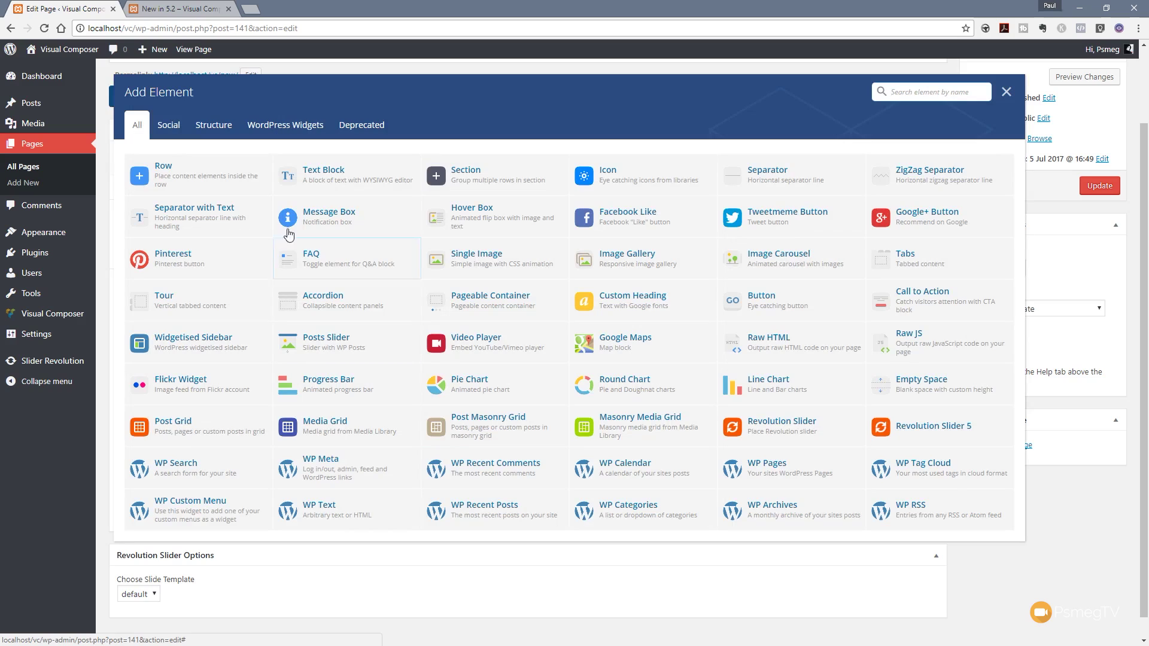
{"action": "left_click", "coordinate": [159, 162]}
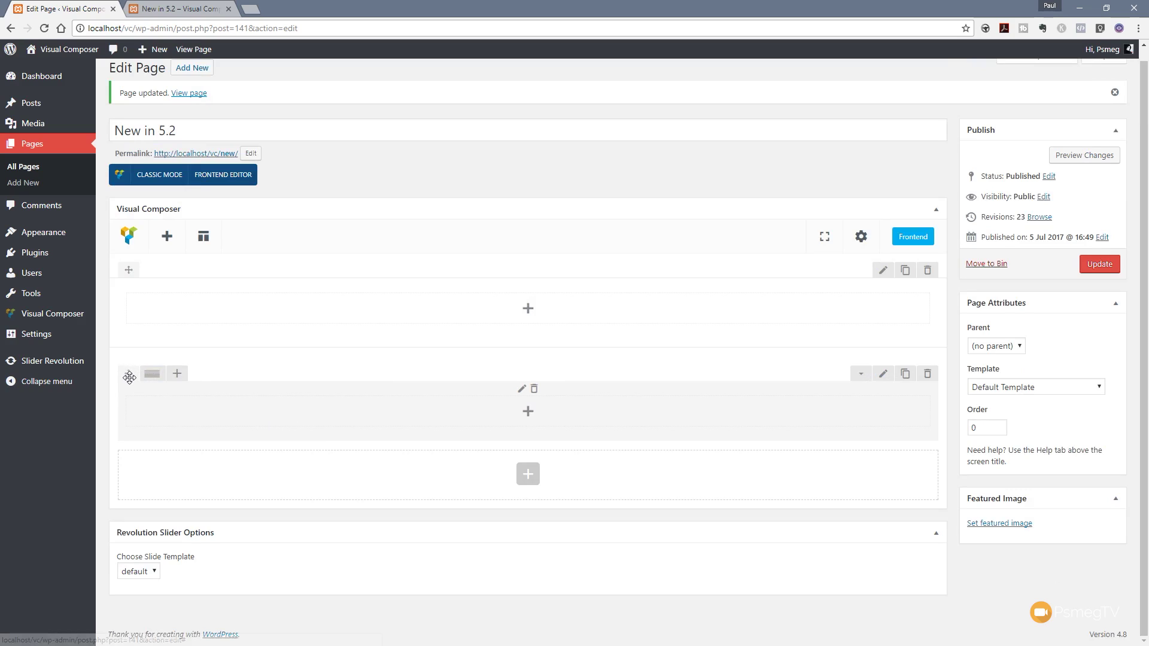
{"action": "mouse_move", "coordinate": [151, 376]}
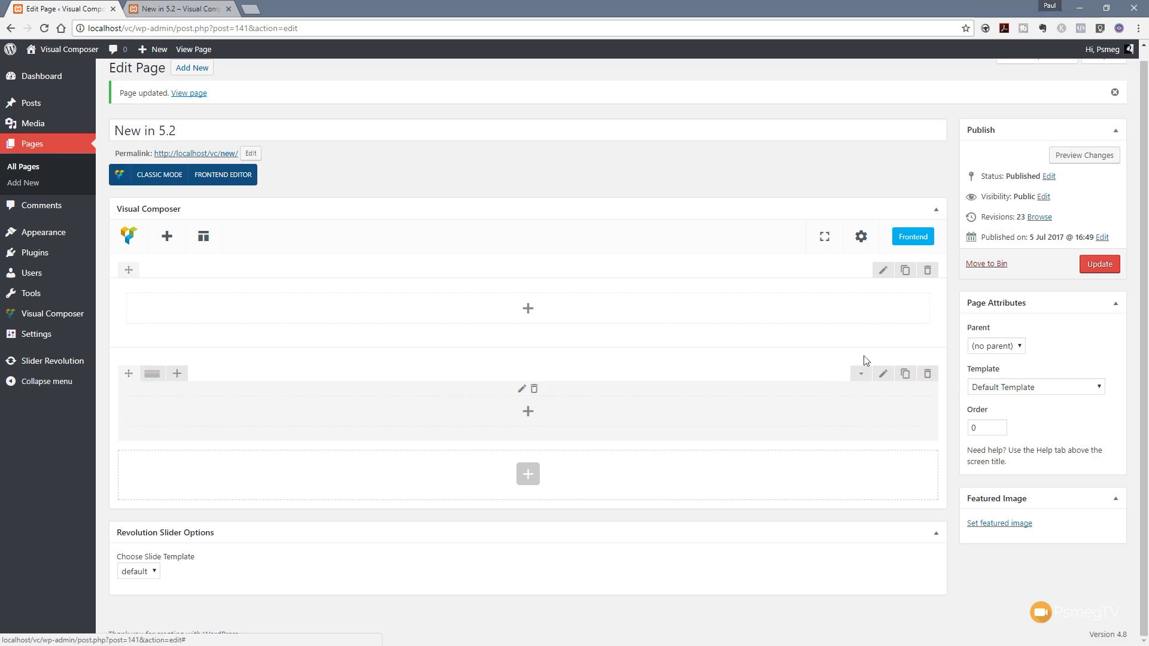
{"action": "left_click", "coordinate": [861, 376]}
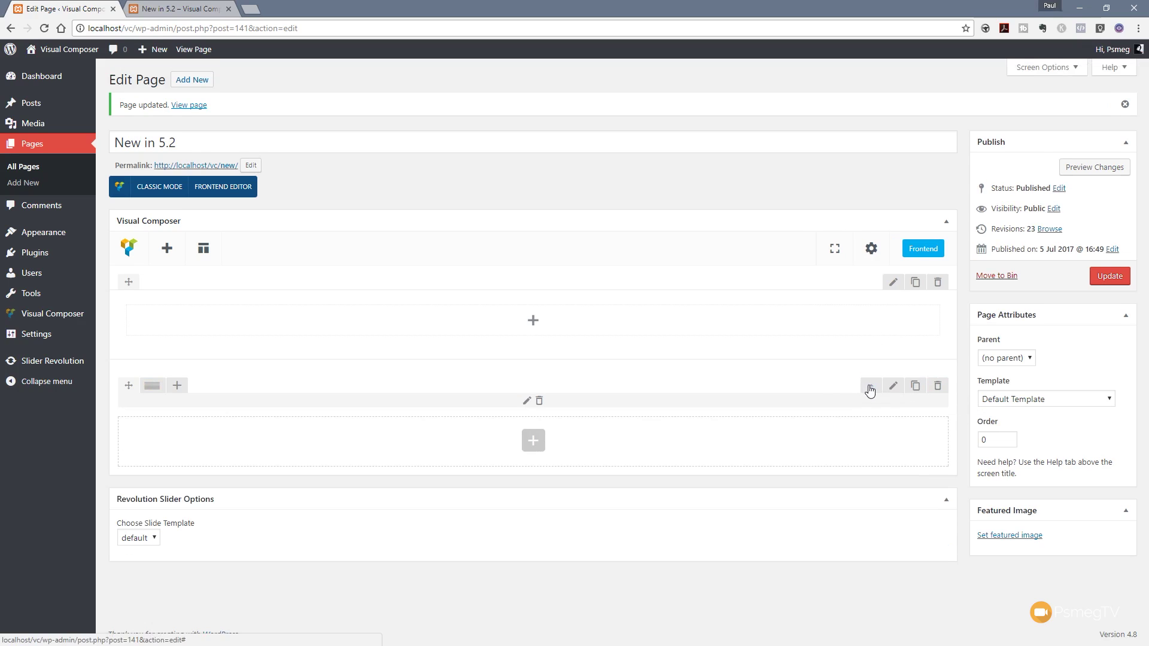
{"action": "left_click", "coordinate": [861, 386]}
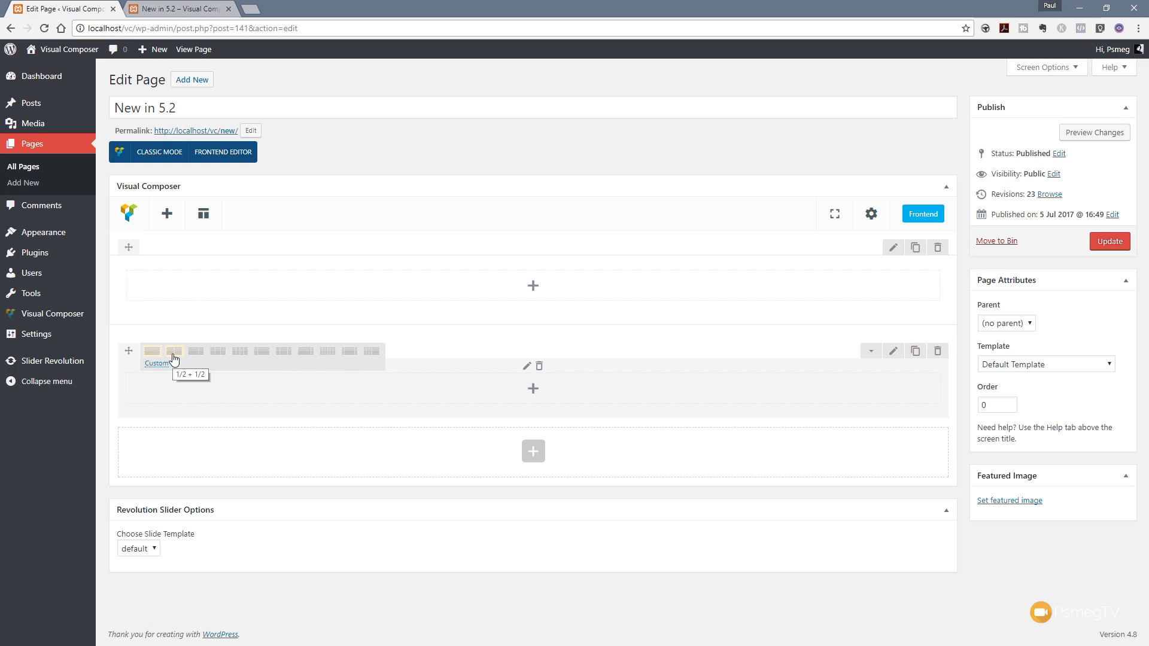
Step: Split the row below the section into 1/2 + 1/2 columns and nest a four-column inner row in its first column
{"action": "left_click", "coordinate": [174, 352]}
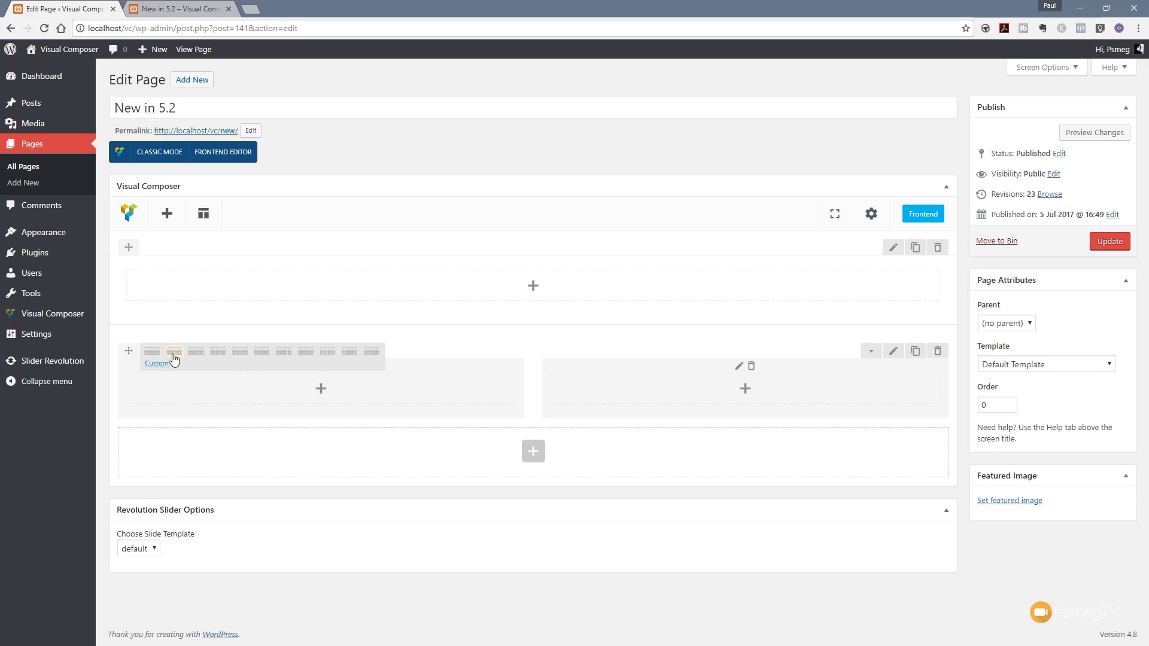
{"action": "left_click", "coordinate": [322, 390]}
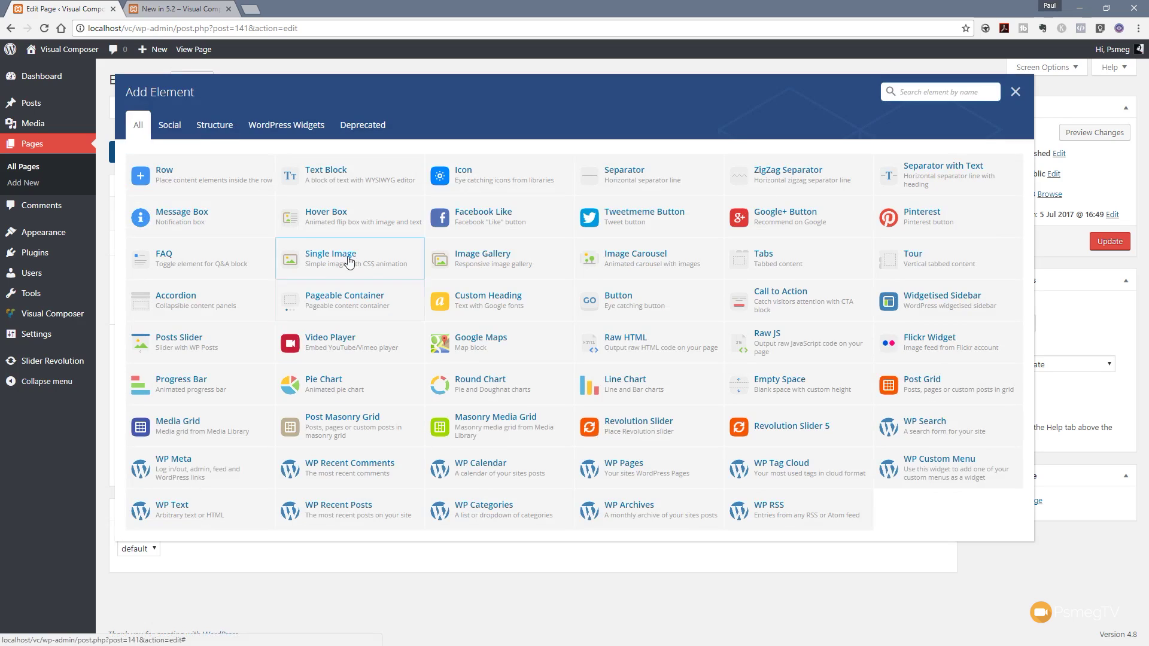
{"action": "left_click", "coordinate": [197, 179]}
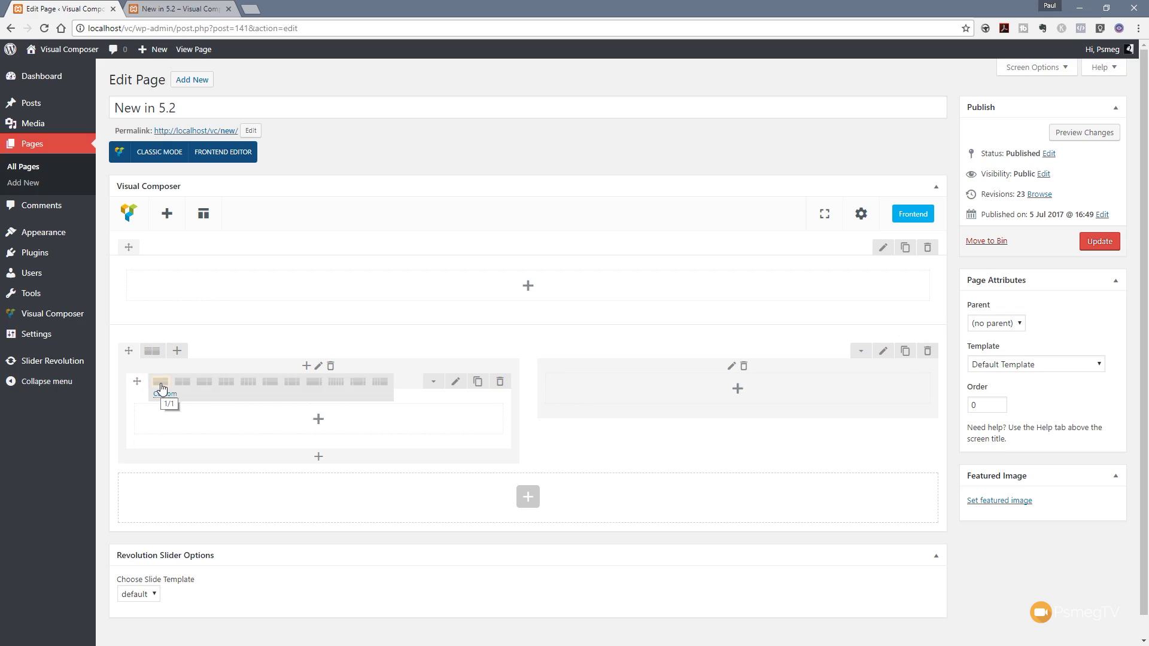
{"action": "left_click", "coordinate": [250, 386]}
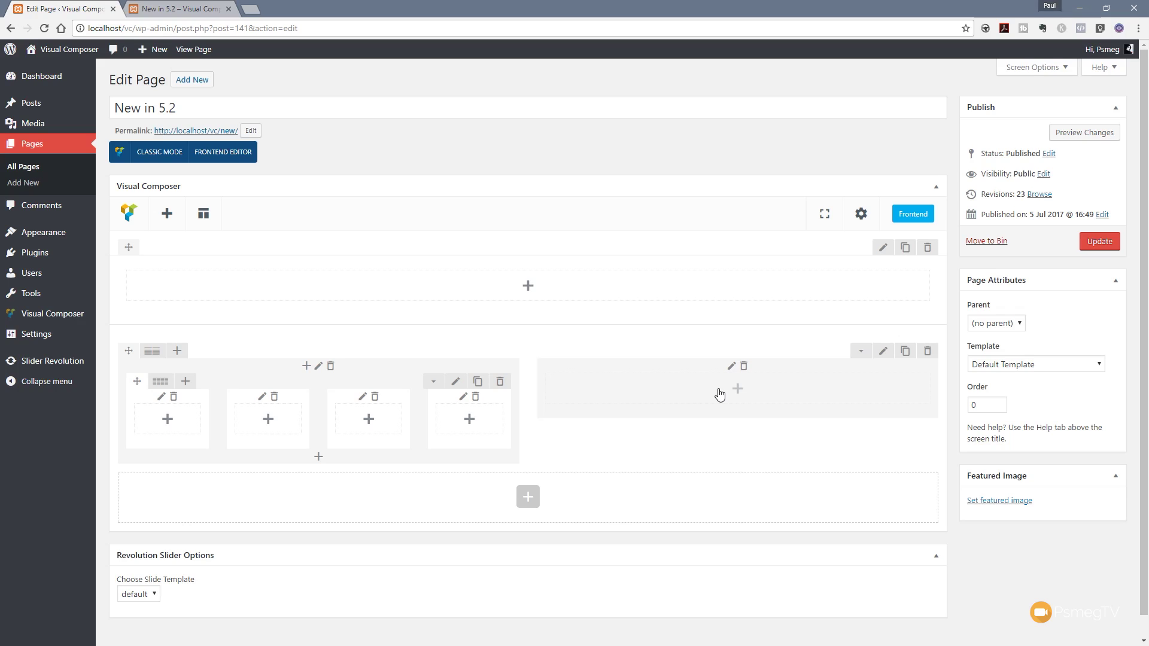
Step: Look over the elements that can be added to the inner row's fourth column
{"action": "mouse_move", "coordinate": [152, 351]}
{"action": "left_click", "coordinate": [467, 421]}
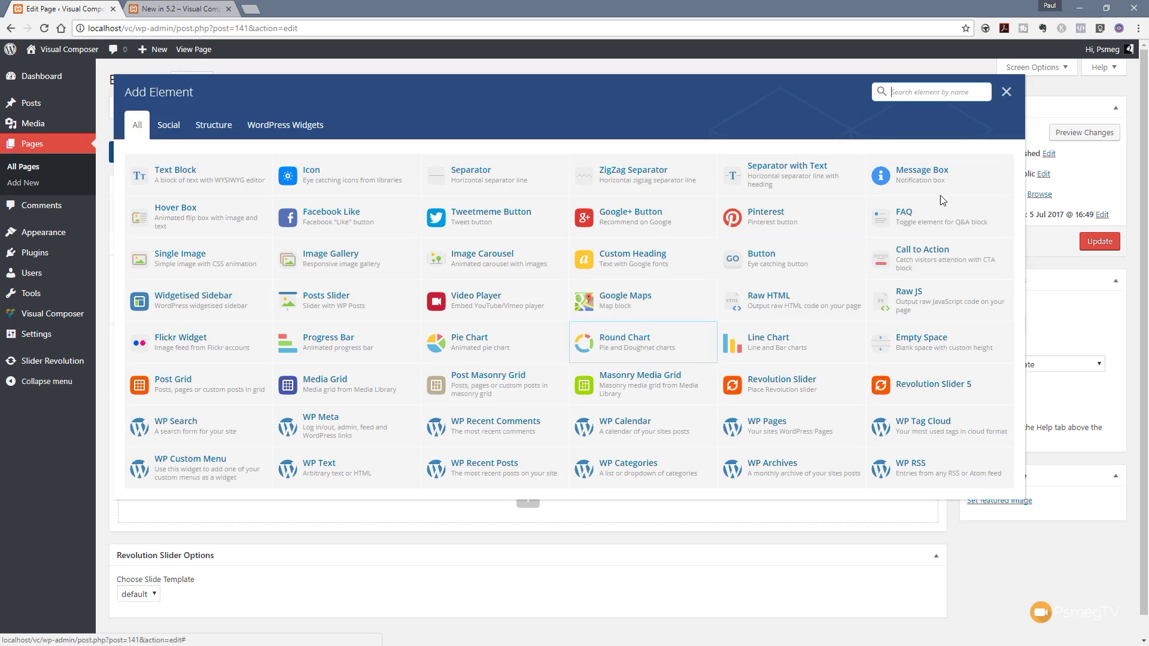
{"action": "left_click", "coordinate": [1006, 92]}
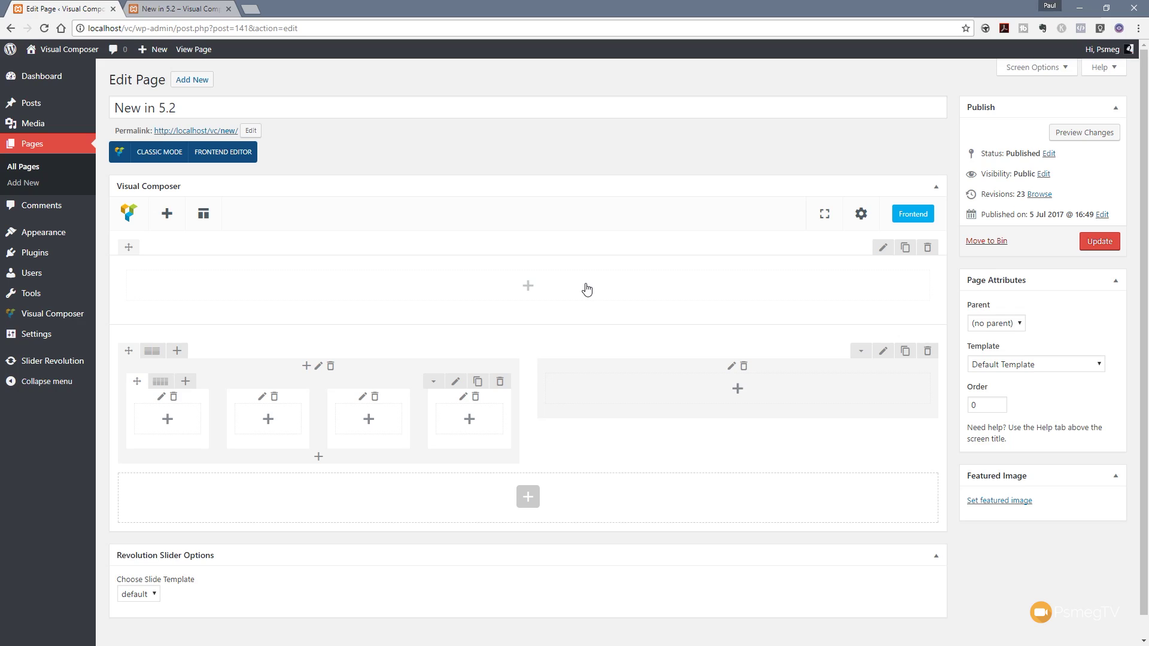
Step: Add two rows inside the section, splitting the first into 1/2 + 1/2 columns
{"action": "left_click", "coordinate": [528, 291]}
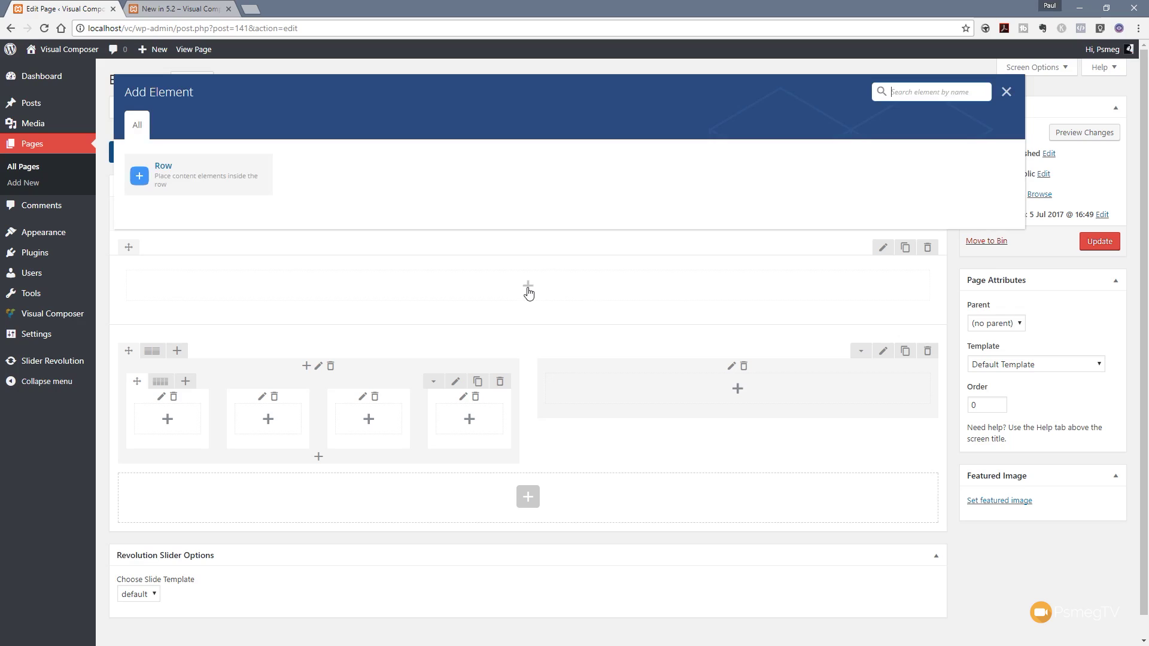
{"action": "left_click", "coordinate": [173, 169]}
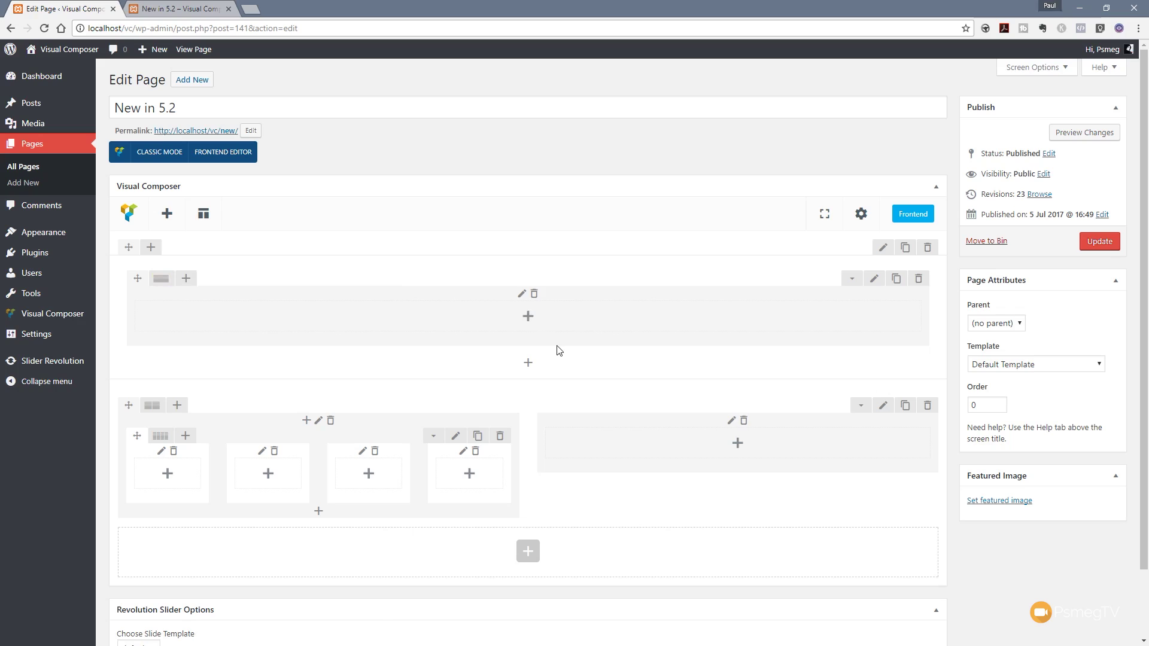
{"action": "mouse_move", "coordinate": [165, 283]}
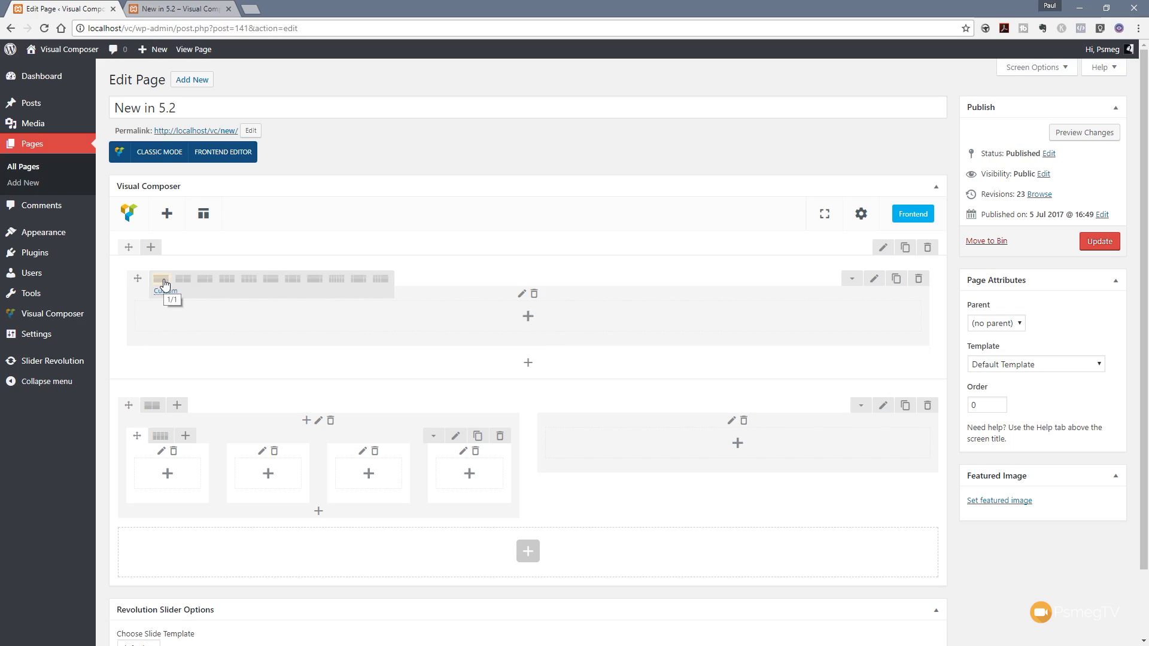
{"action": "left_click", "coordinate": [183, 281]}
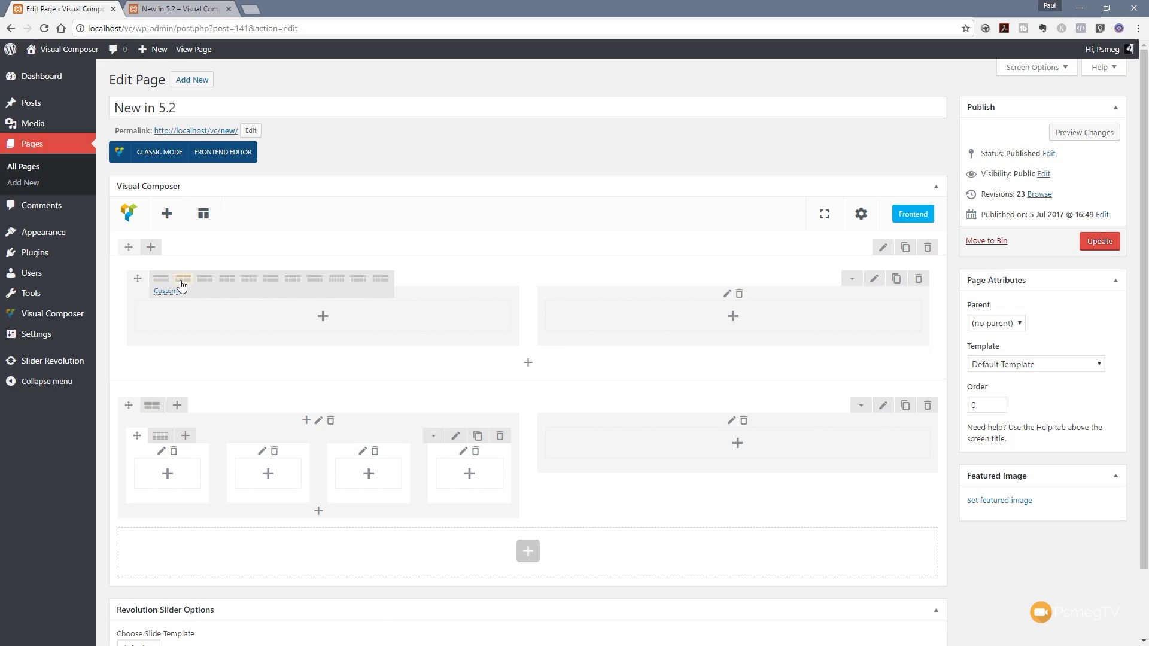
{"action": "left_click", "coordinate": [528, 363]}
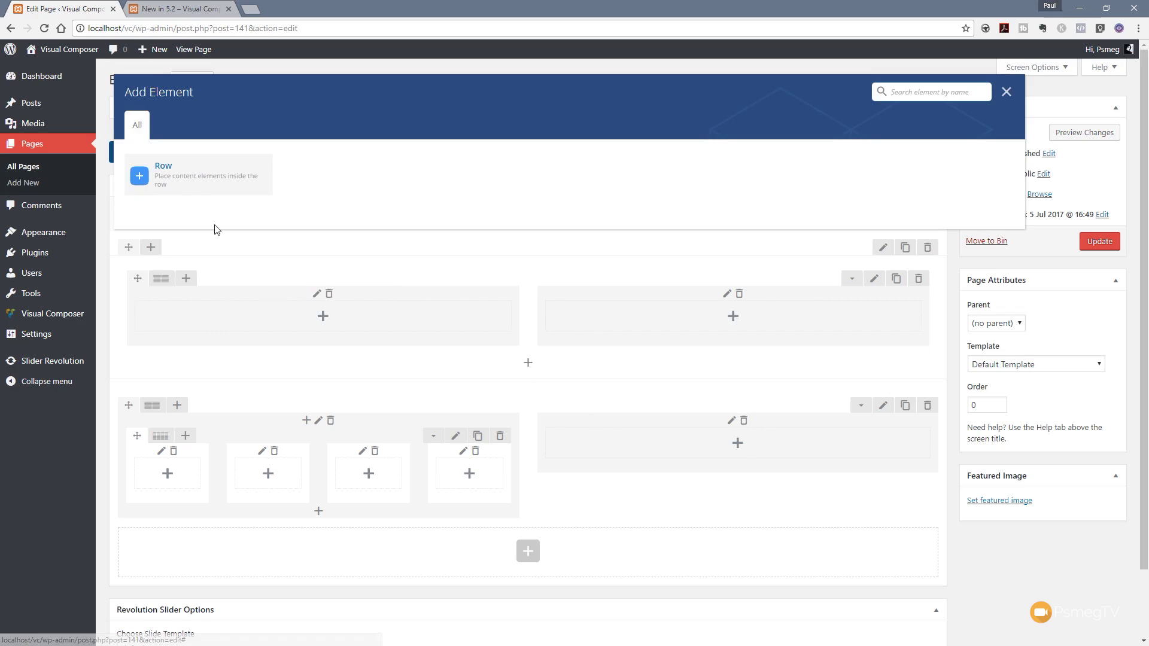
{"action": "left_click", "coordinate": [187, 177]}
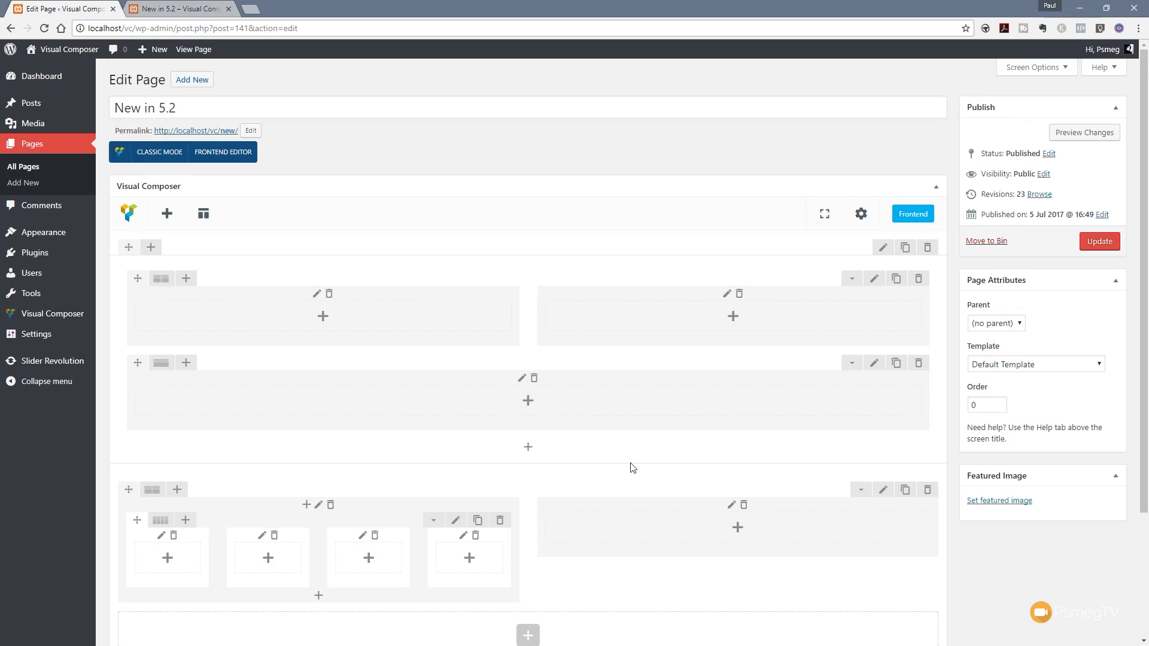
Step: Add a default Text Block to the first column of the section's split row, and duplicate it into the second column
{"action": "scroll", "coordinate": [562, 431], "scroll_direction": "down", "scroll_amount": 1}
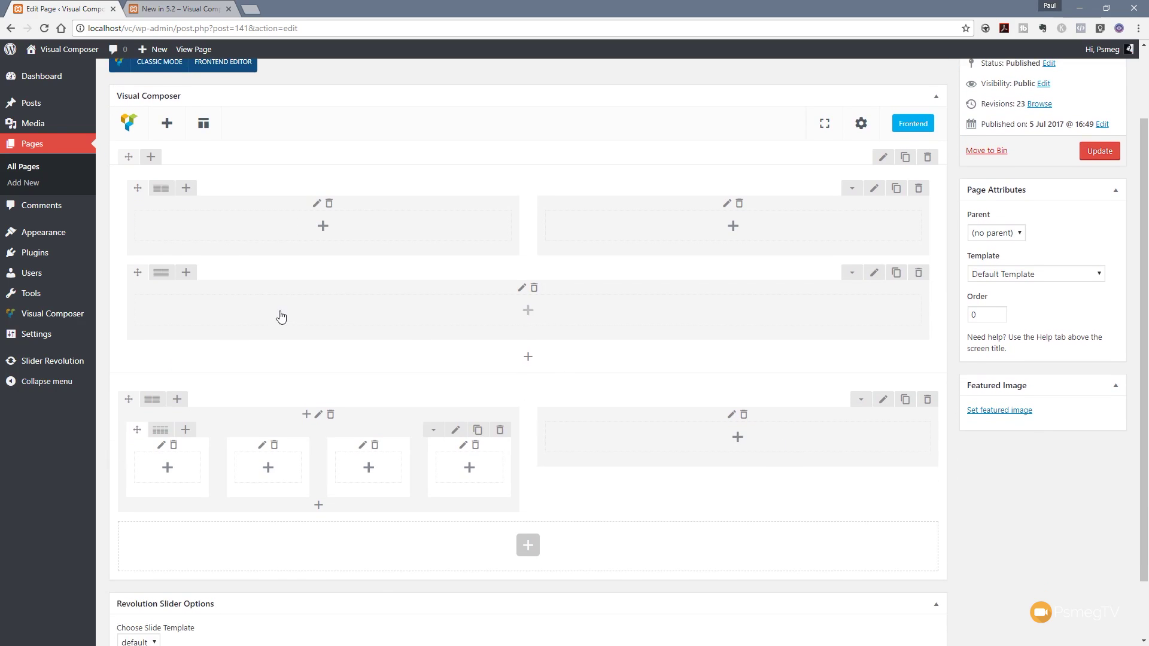
{"action": "left_click", "coordinate": [322, 227]}
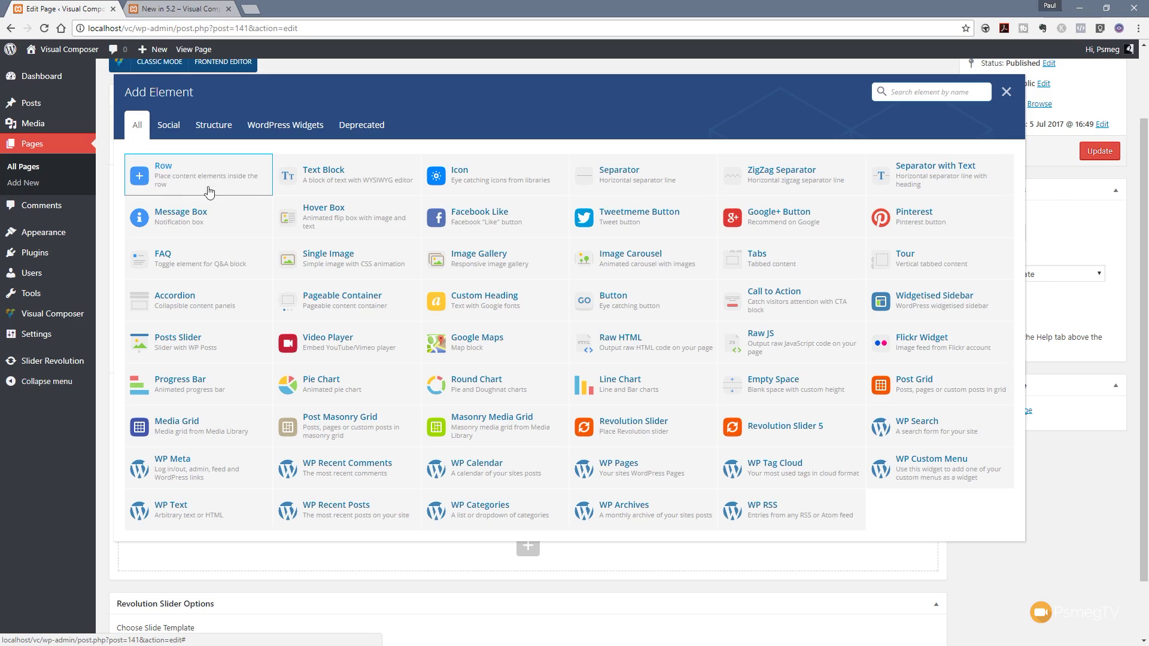
{"action": "left_click", "coordinate": [333, 179]}
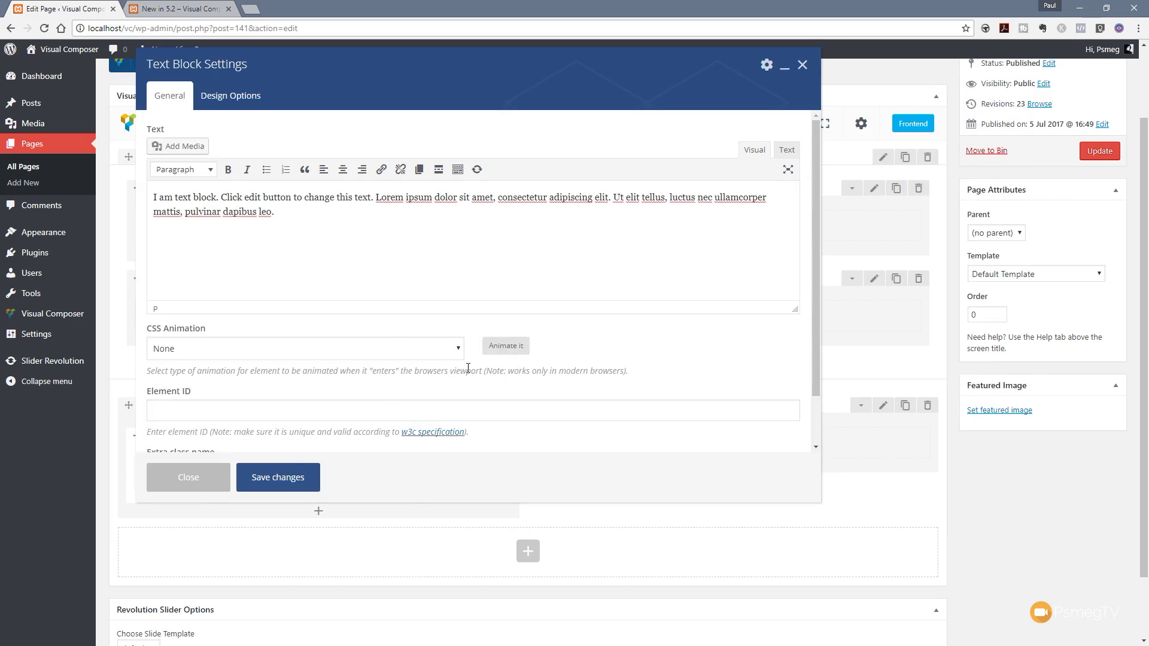
{"action": "left_click", "coordinate": [273, 479]}
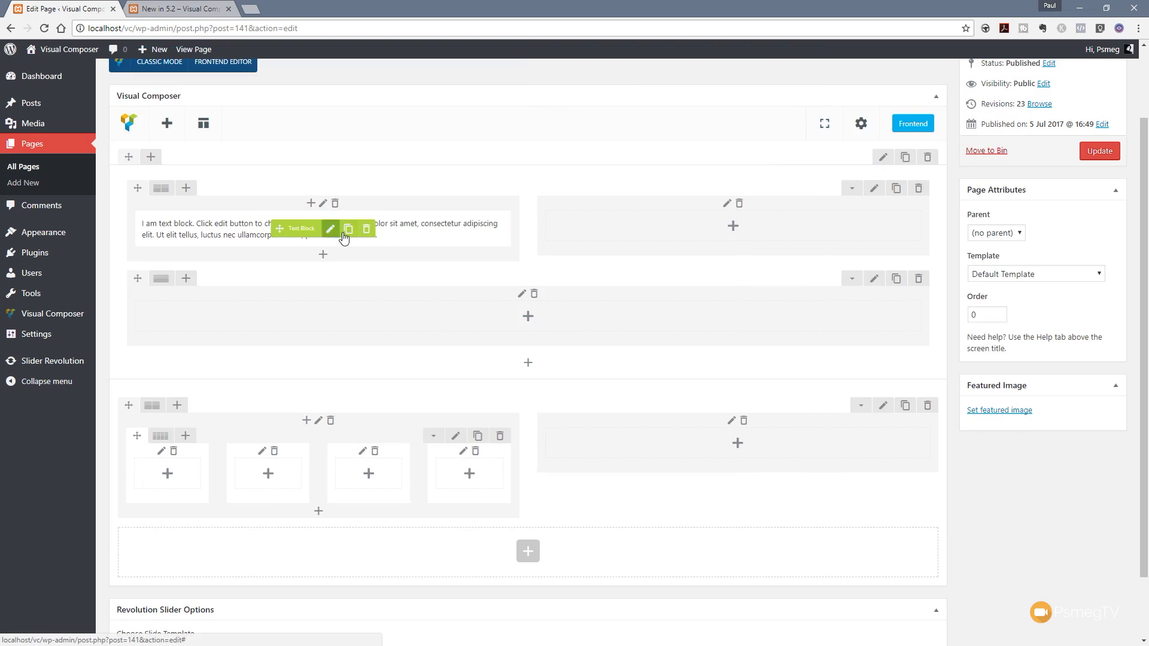
{"action": "left_click", "coordinate": [348, 228]}
{"action": "left_click_drag", "start_coordinate": [279, 264], "coordinate": [759, 235]}
Step: Add a default Separator to the section's full-width row and move that row above the text block row
{"action": "left_click", "coordinate": [533, 318]}
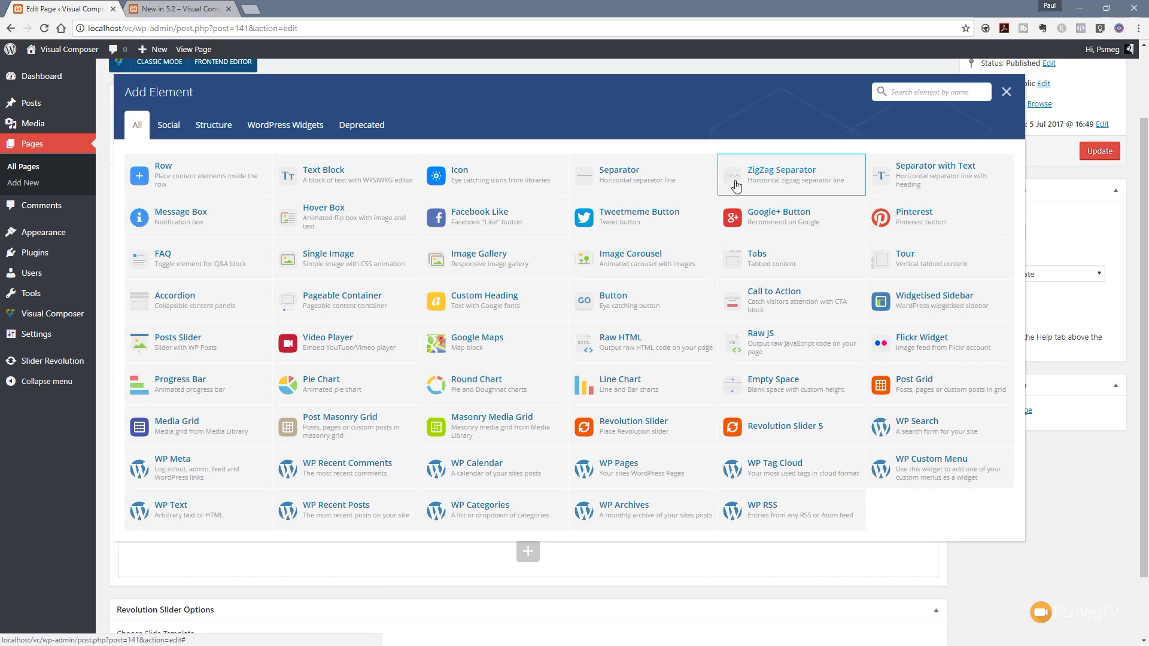
{"action": "left_click", "coordinate": [595, 177]}
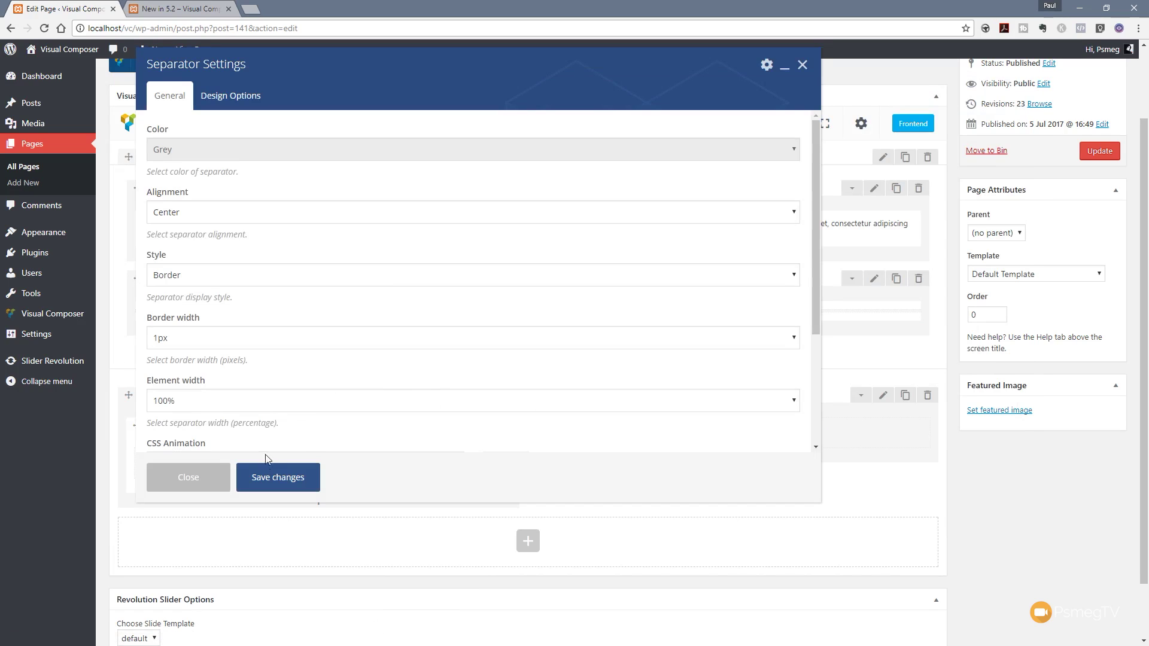
{"action": "left_click", "coordinate": [268, 477]}
{"action": "left_click_drag", "start_coordinate": [138, 278], "coordinate": [146, 197]}
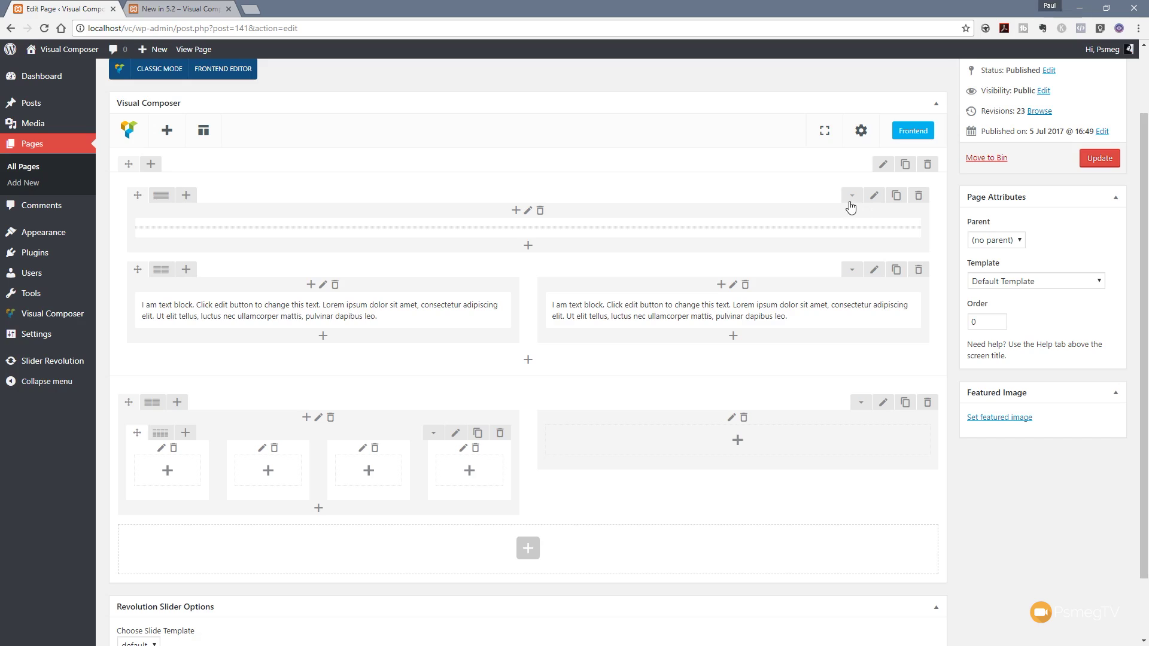
Step: Save the whole section as a template titled "5.2 Sample" from its settings
{"action": "left_click", "coordinate": [874, 196]}
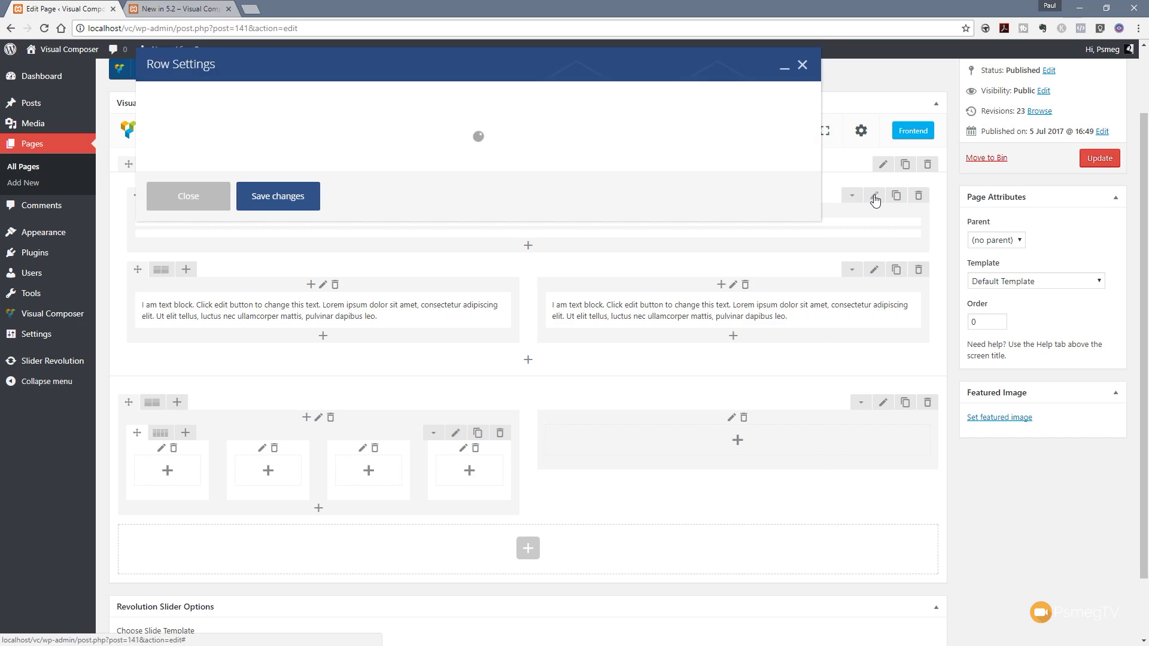
{"action": "left_click", "coordinate": [198, 489]}
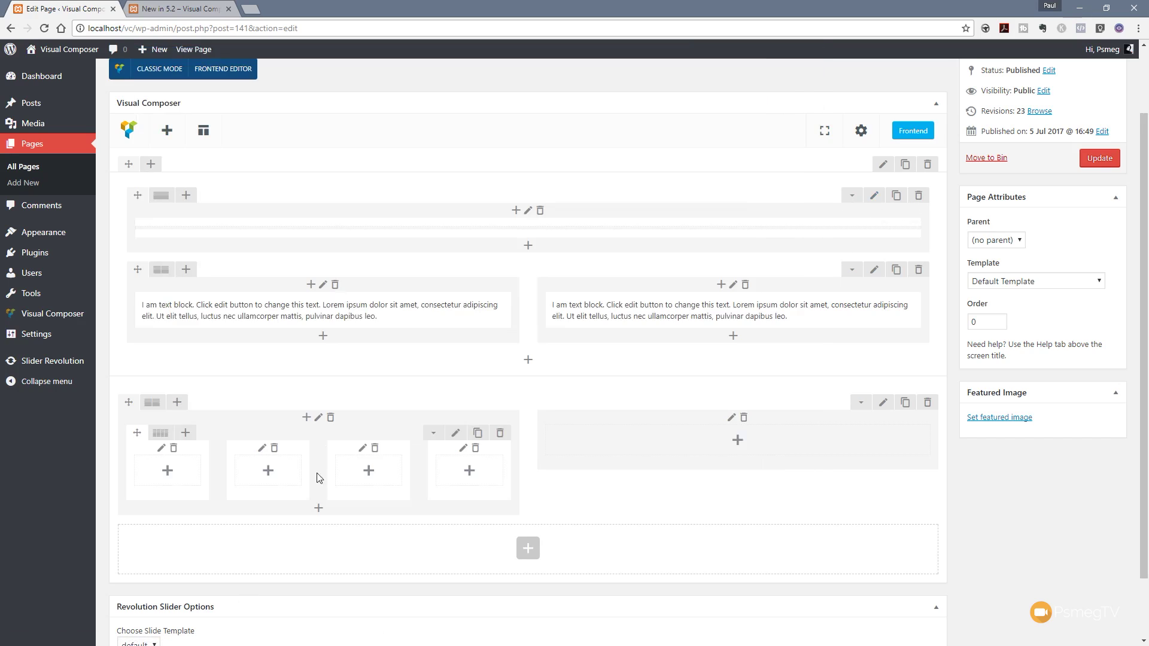
{"action": "left_click", "coordinate": [883, 171]}
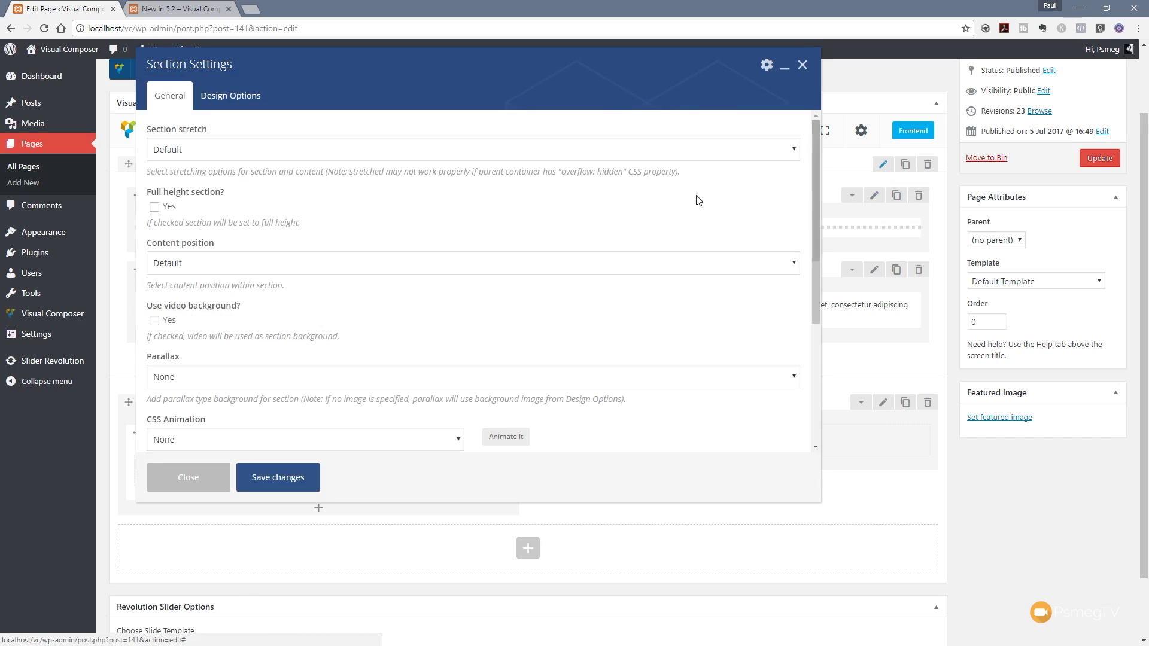
{"action": "left_click", "coordinate": [766, 66]}
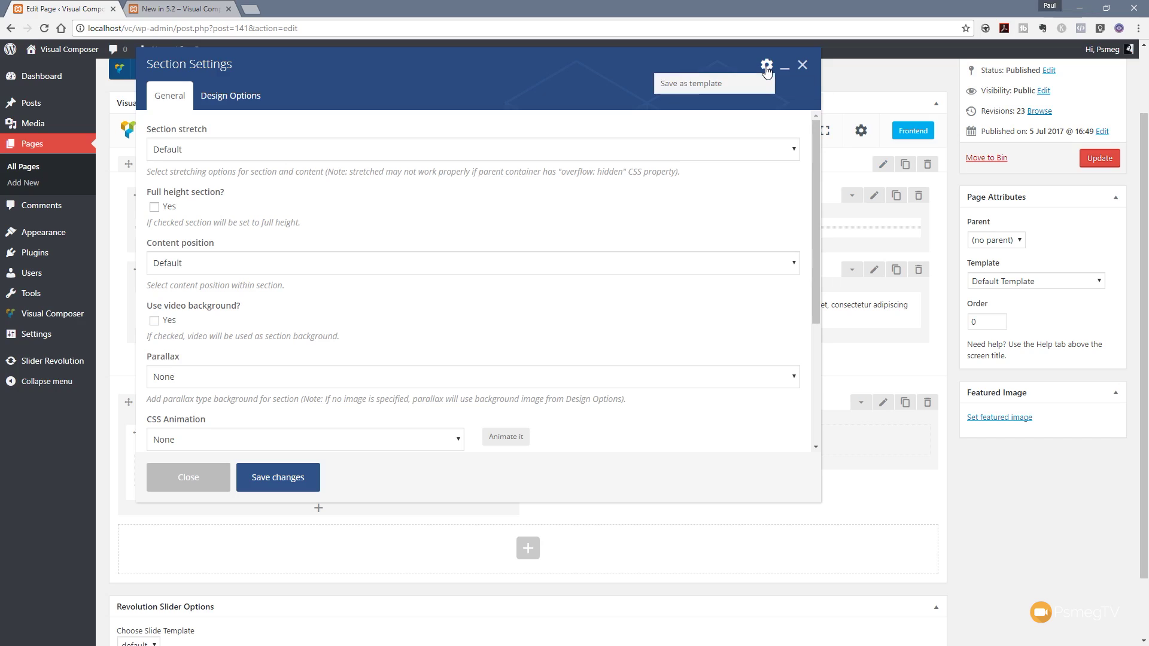
{"action": "left_click", "coordinate": [724, 84]}
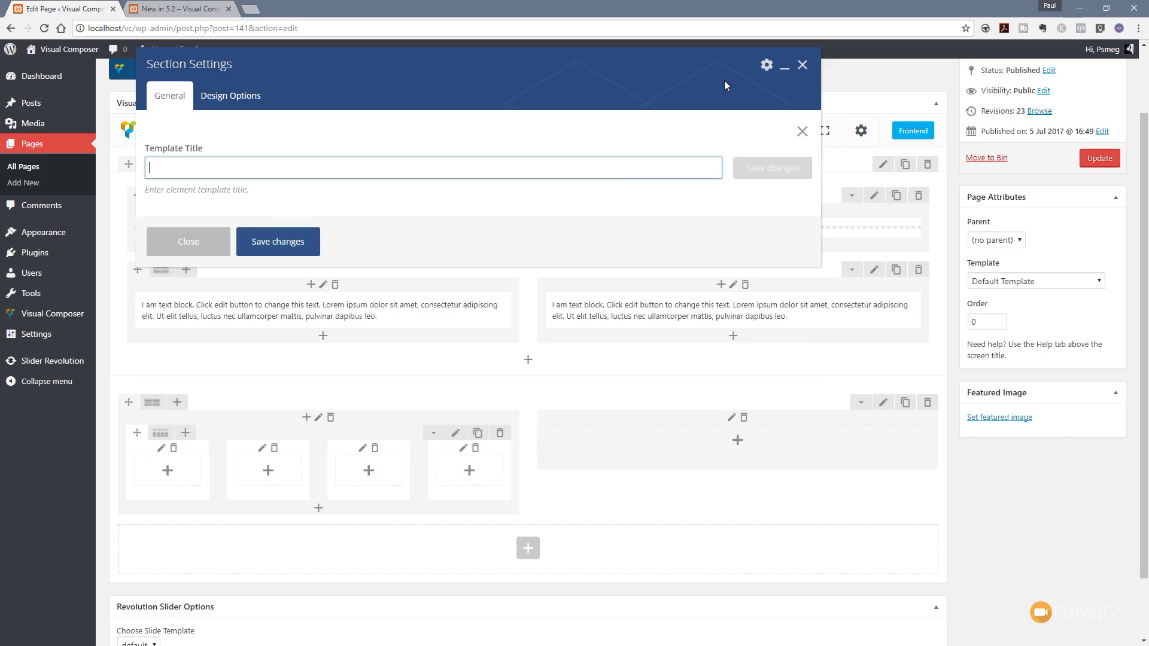
{"action": "left_click", "coordinate": [152, 172]}
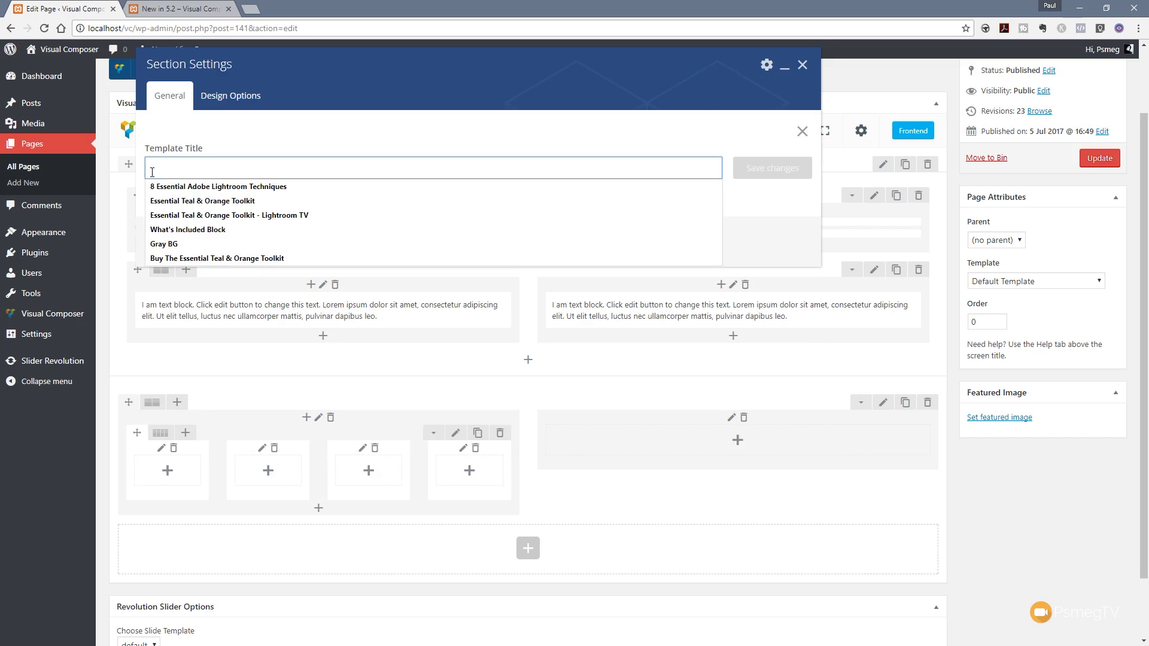
{"action": "type", "text": "5.2"}
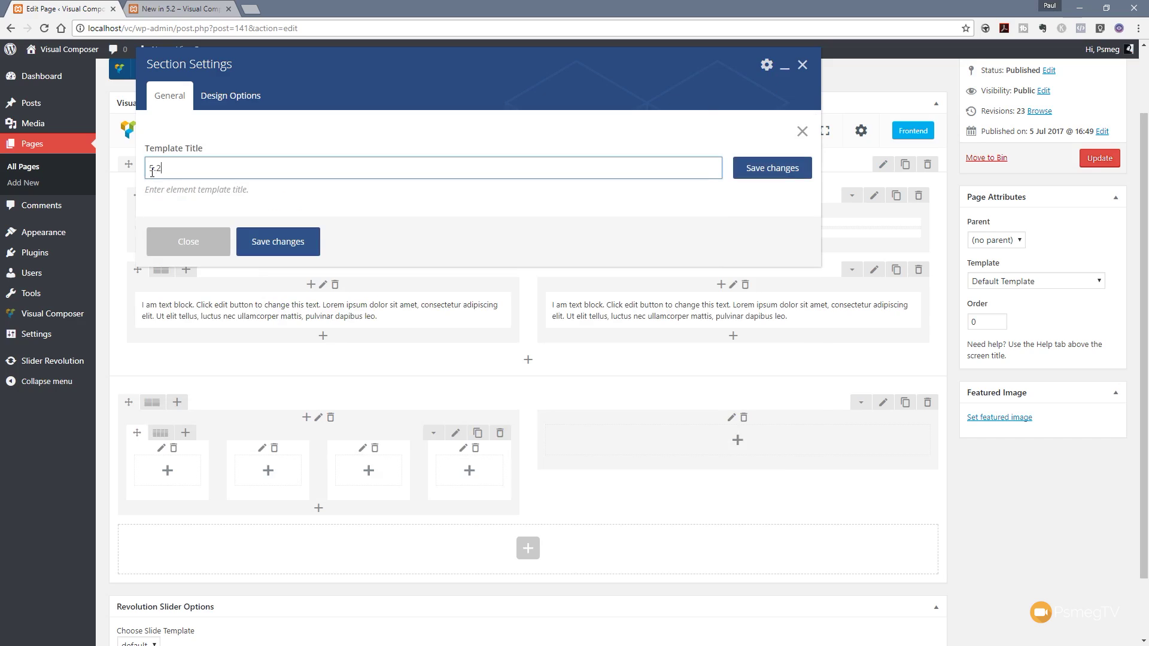
{"action": "type", "text": " Sample"}
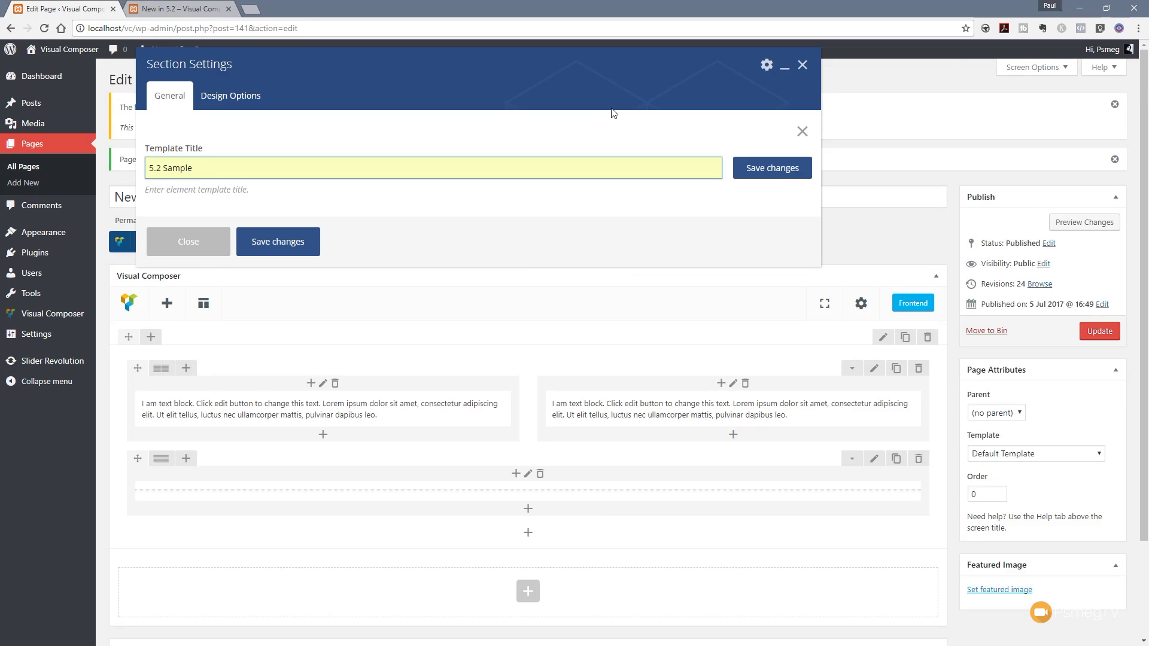
{"action": "left_click", "coordinate": [770, 179]}
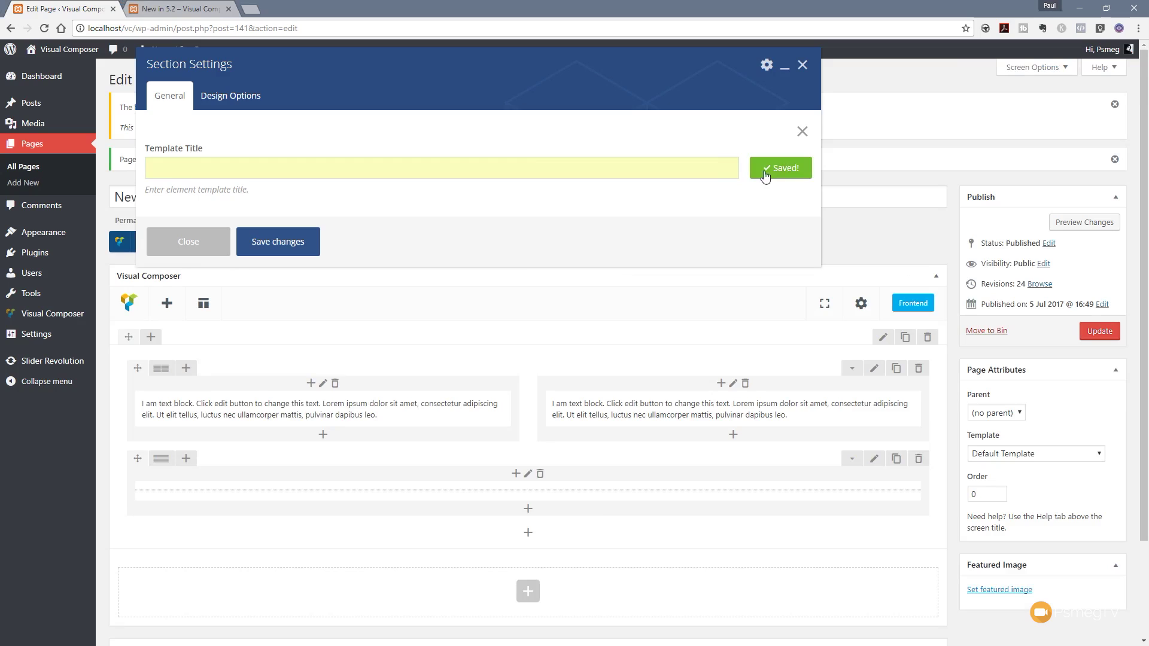
{"action": "left_click", "coordinate": [280, 244]}
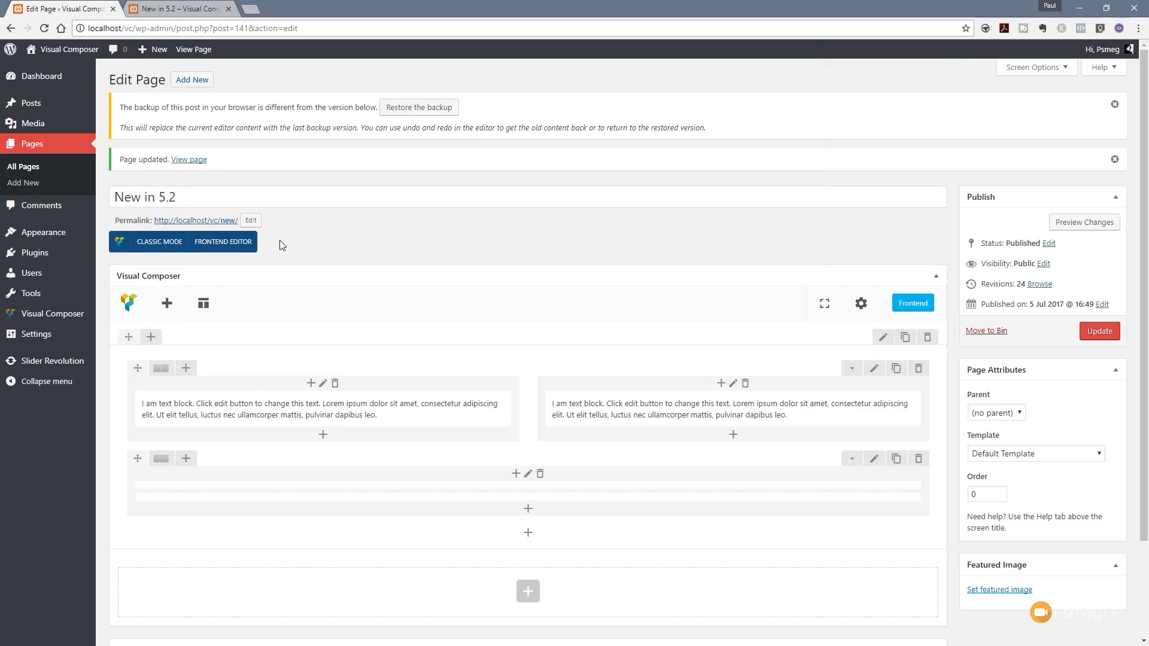
Step: Dismiss the browser backup notice above the page title
{"action": "left_click", "coordinate": [1114, 104]}
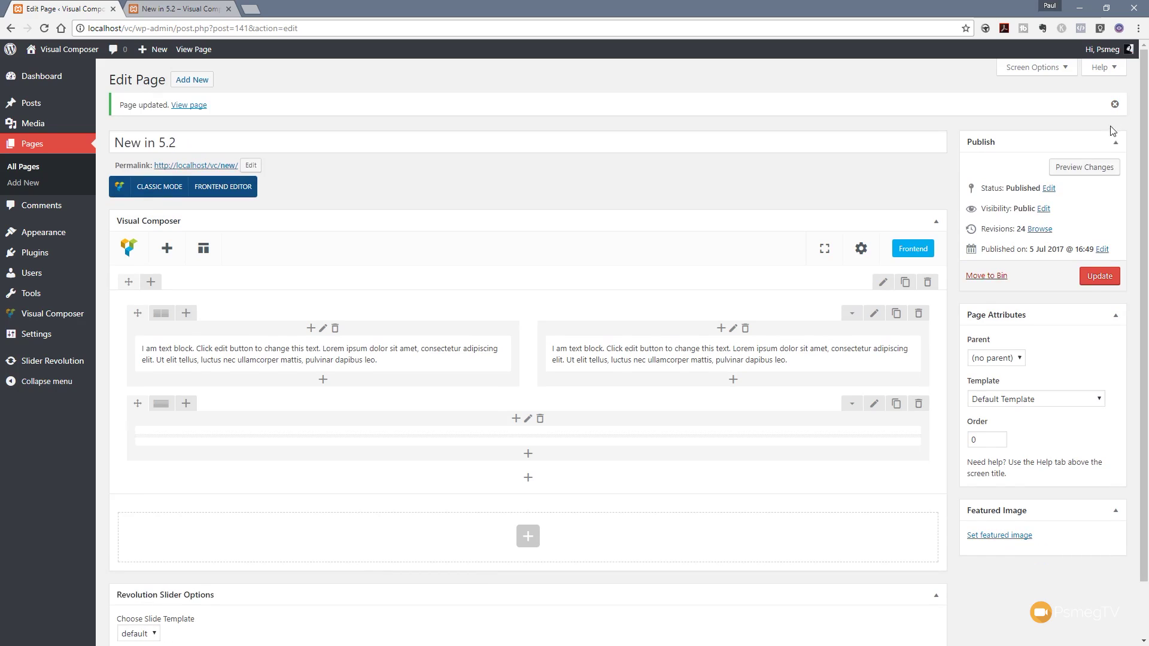
{"action": "left_click", "coordinate": [1114, 104]}
{"action": "left_click", "coordinate": [1096, 242]}
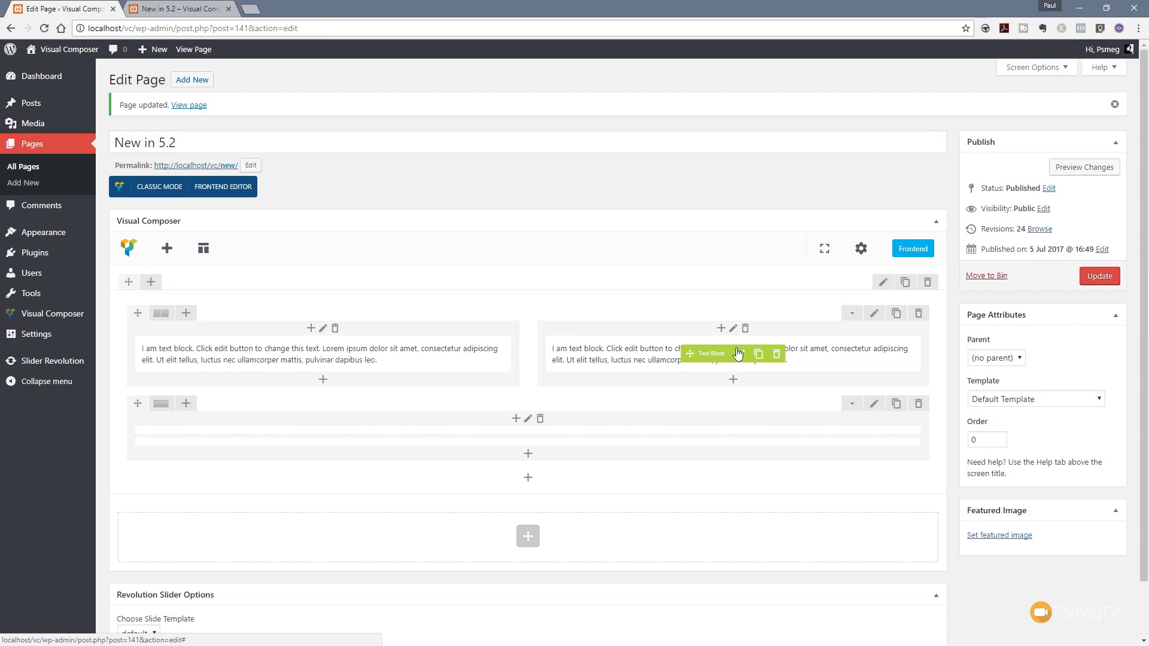
Step: Delete the section from the page and insert the saved 5.2 Sample template in its place
{"action": "left_click", "coordinate": [927, 282]}
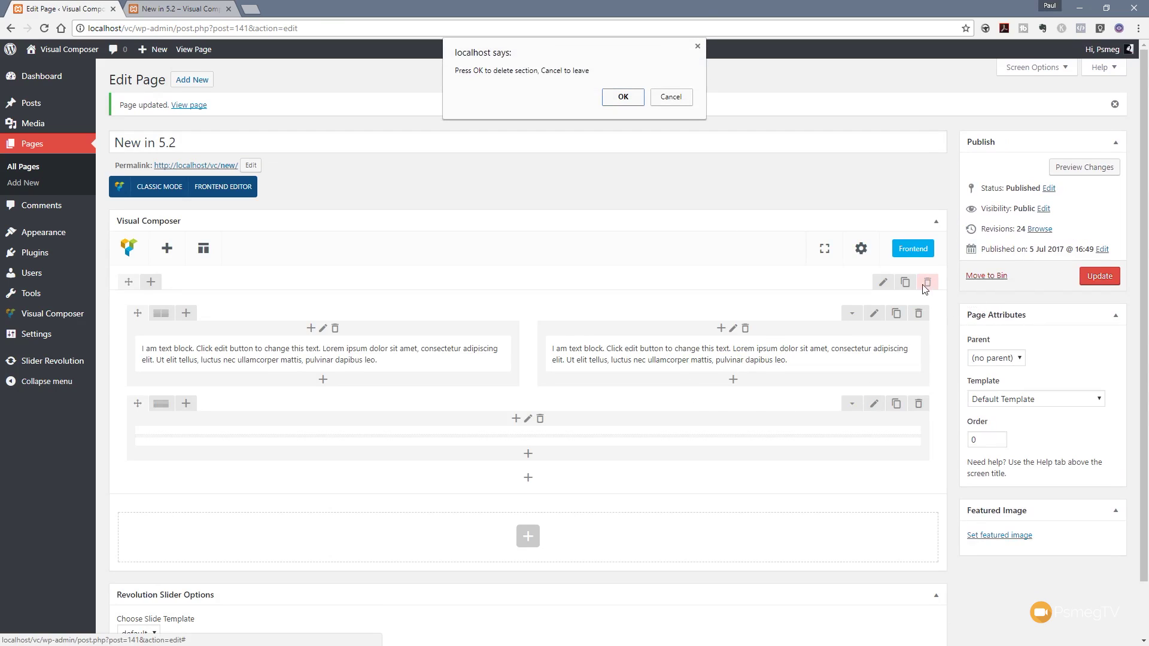
{"action": "left_click", "coordinate": [623, 97]}
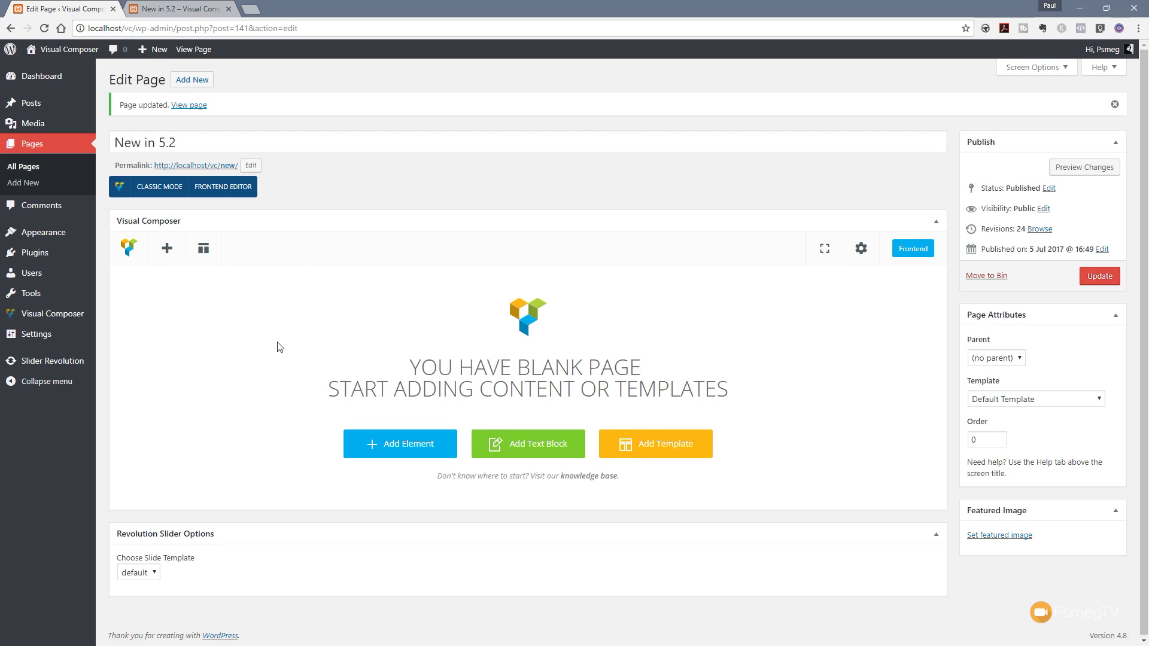
{"action": "left_click", "coordinate": [203, 257]}
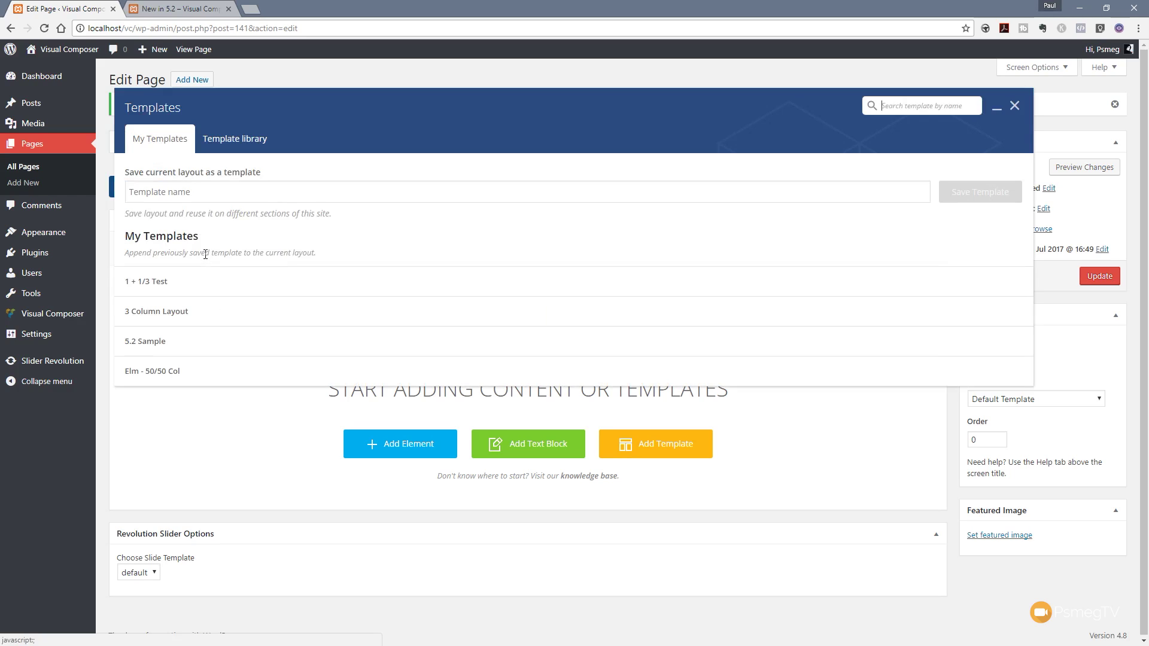
{"action": "left_click", "coordinate": [177, 343]}
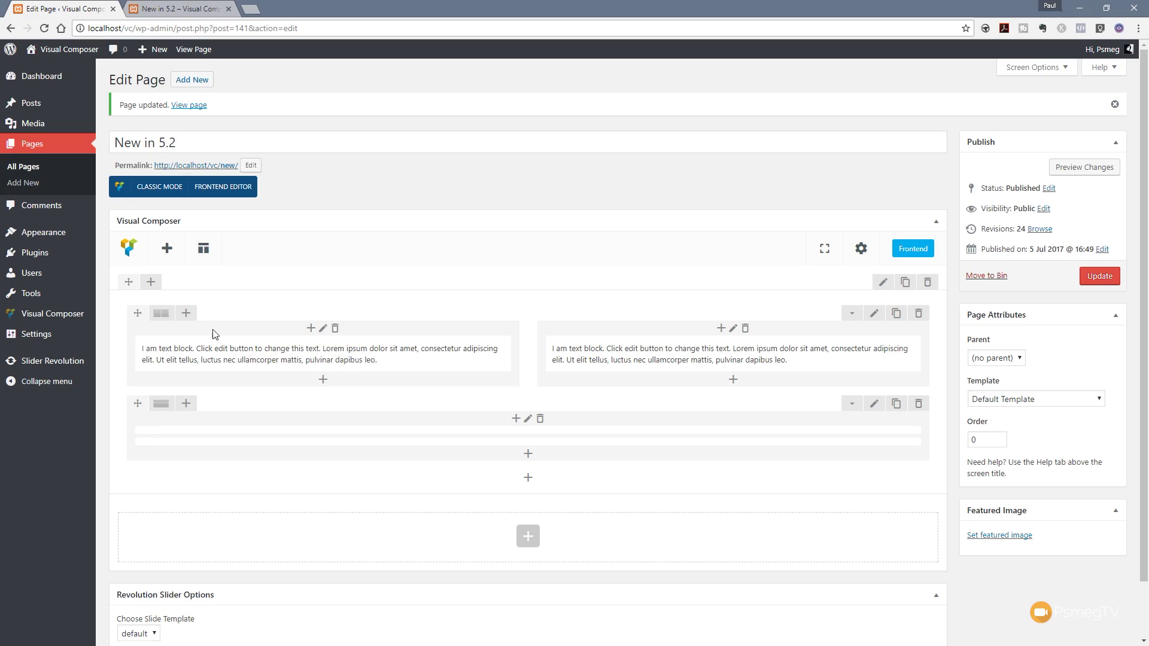
Step: Look over the inserted section's settings and the published New in 5.2 page
{"action": "left_click", "coordinate": [885, 284]}
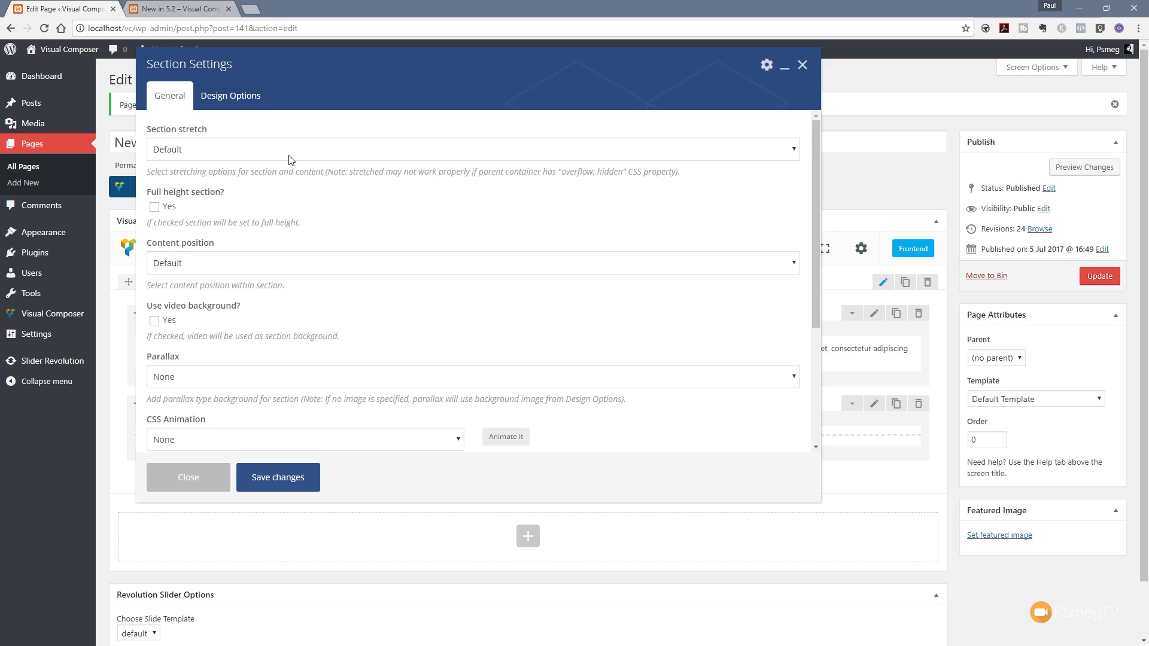
{"action": "left_click", "coordinate": [201, 472]}
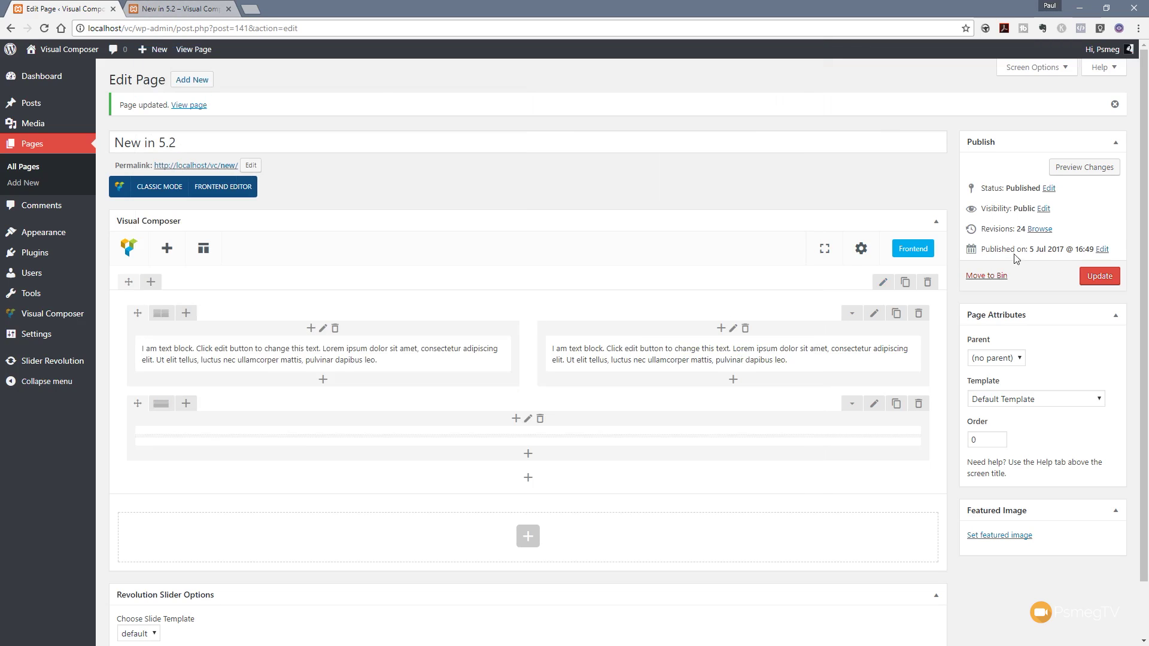
{"action": "left_click", "coordinate": [160, 12]}
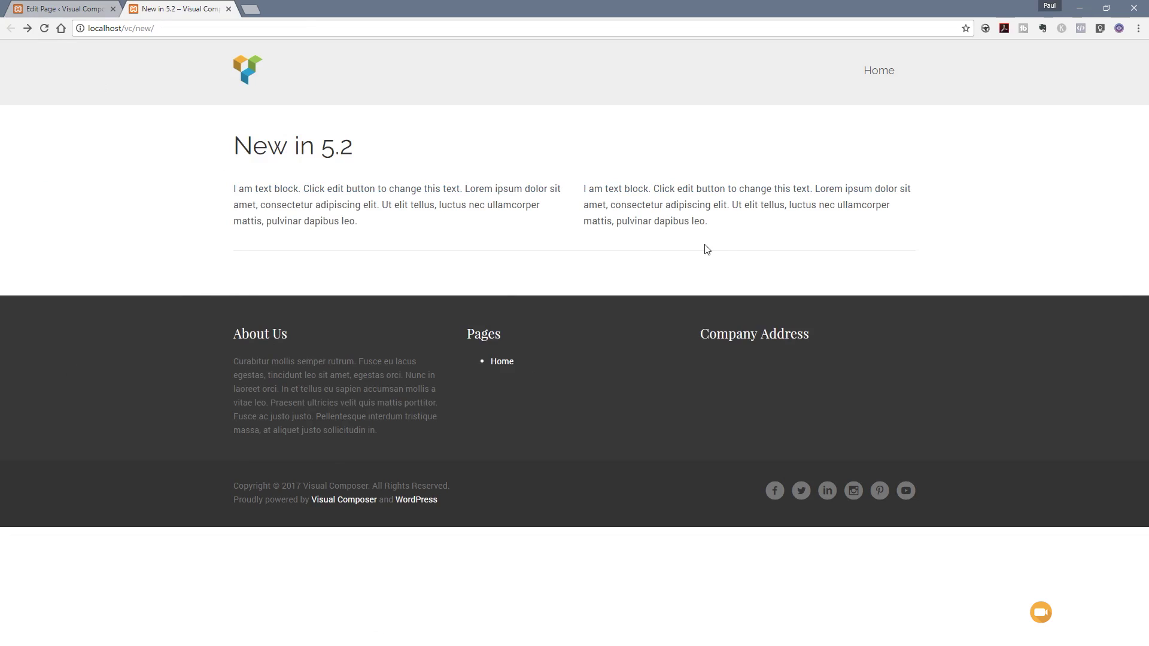
{"action": "left_click", "coordinate": [55, 11]}
Step: Set the section's stretch option to "Stretch section"
{"action": "left_click", "coordinate": [884, 283]}
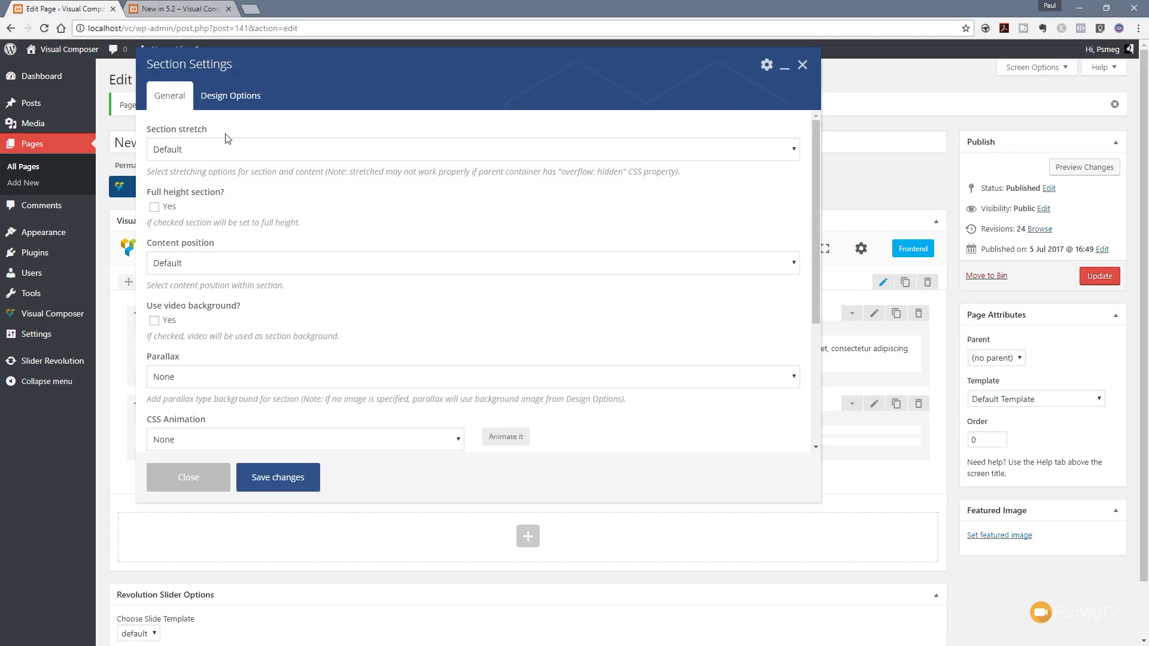
{"action": "left_click", "coordinate": [183, 154]}
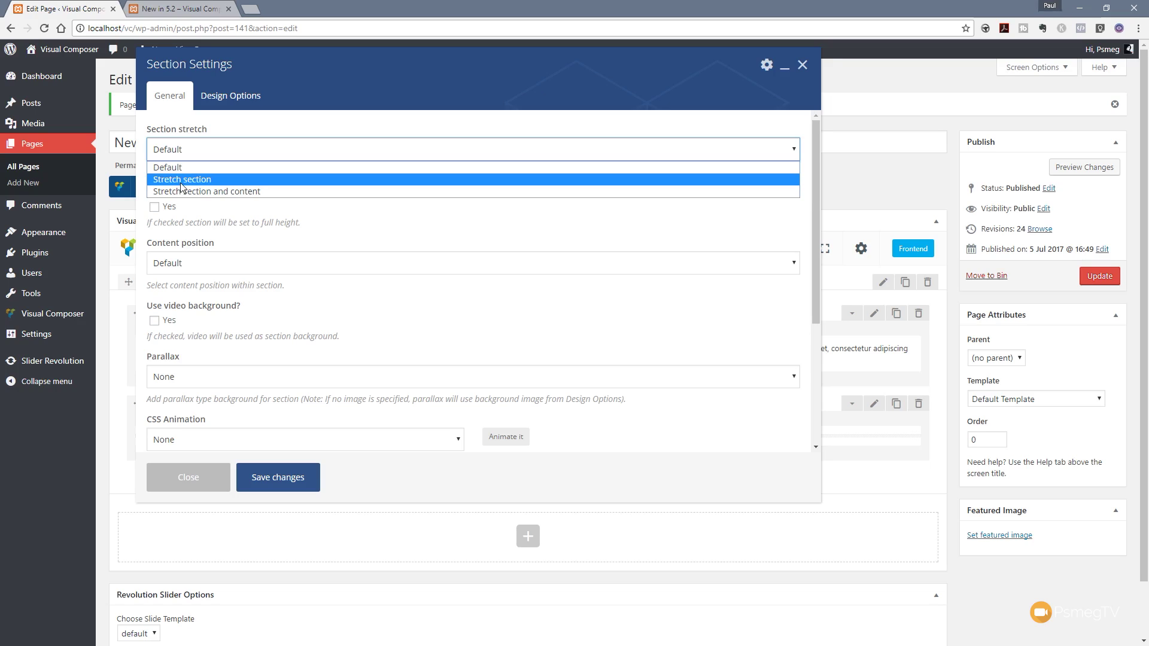
{"action": "left_click", "coordinate": [181, 180]}
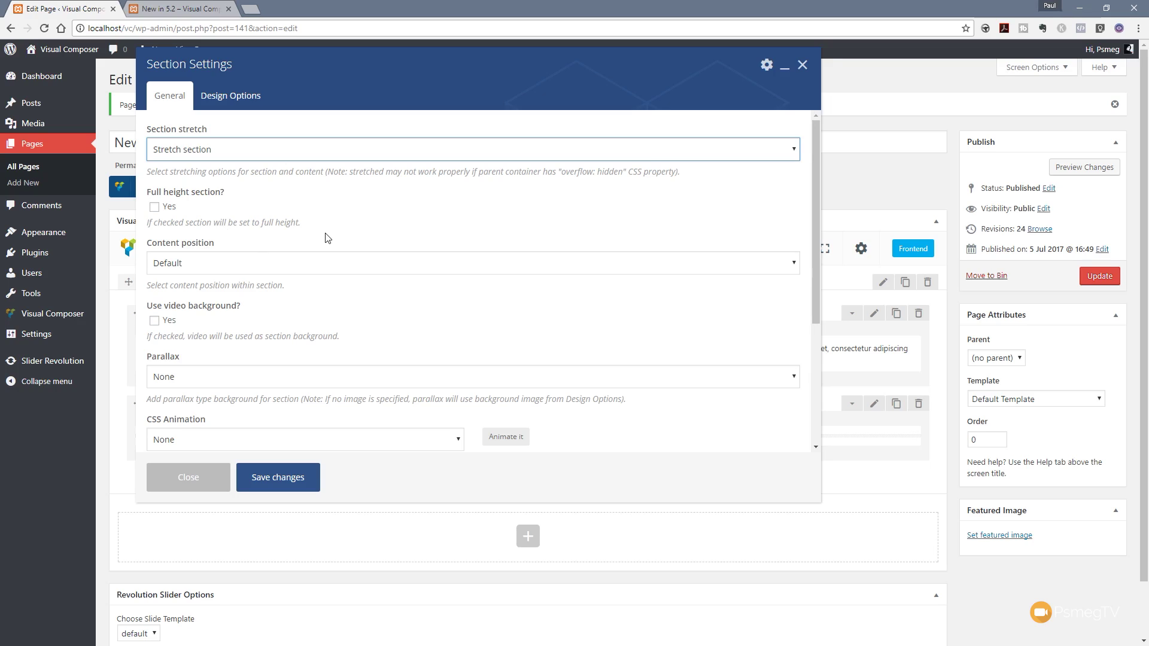
Step: Review the section's content position choices and try the video background option
{"action": "left_click", "coordinate": [220, 271]}
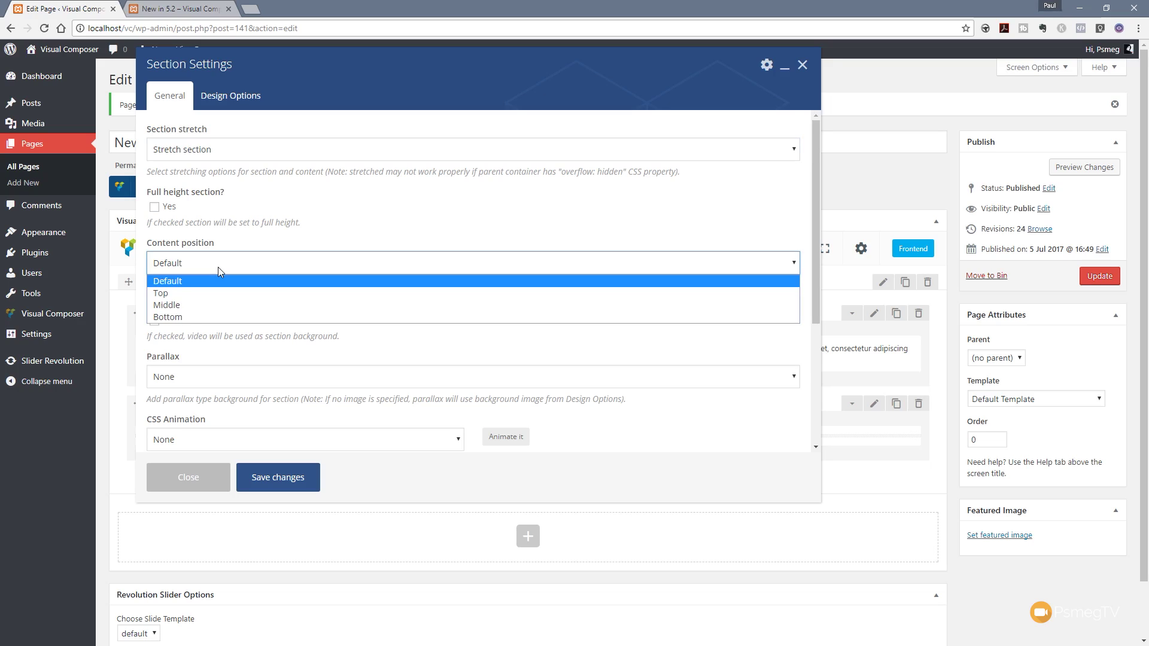
{"action": "left_click", "coordinate": [326, 250]}
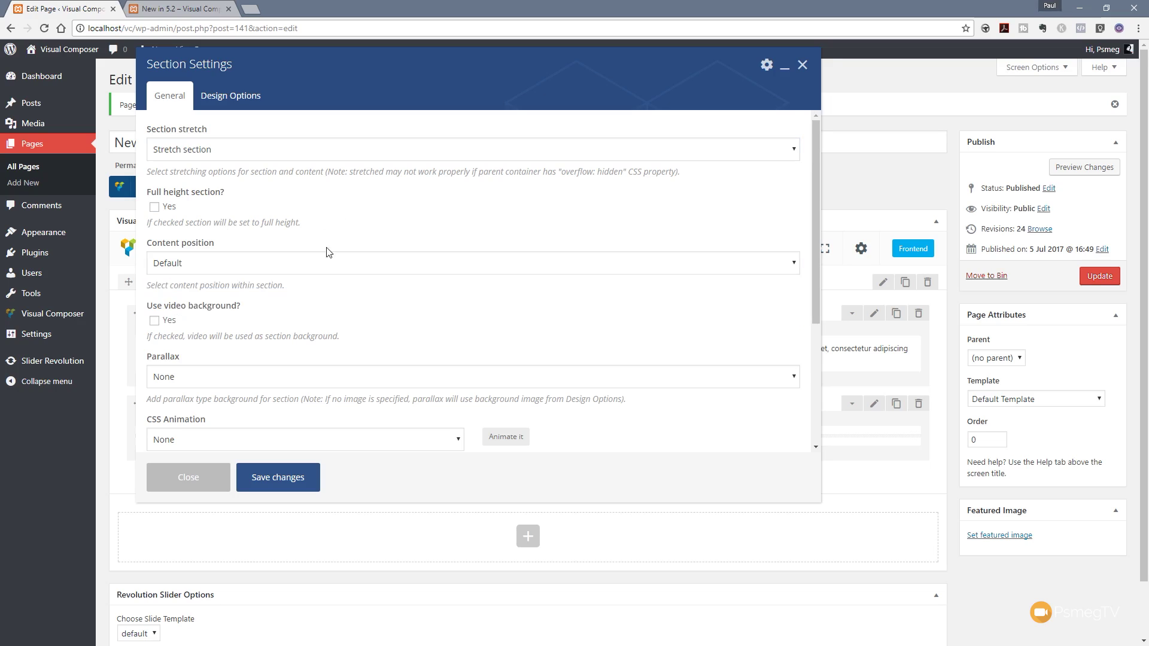
{"action": "scroll", "coordinate": [321, 323], "scroll_direction": "down", "scroll_amount": 1}
{"action": "scroll", "coordinate": [322, 323], "scroll_direction": "down", "scroll_amount": 1}
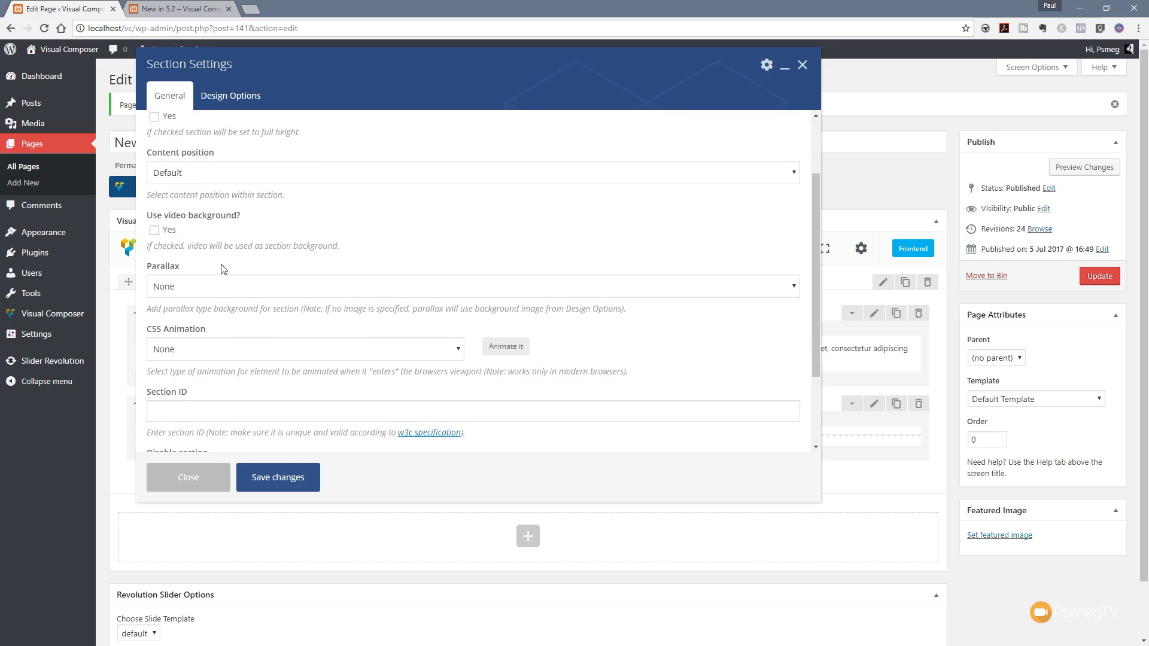
{"action": "left_click", "coordinate": [169, 235]}
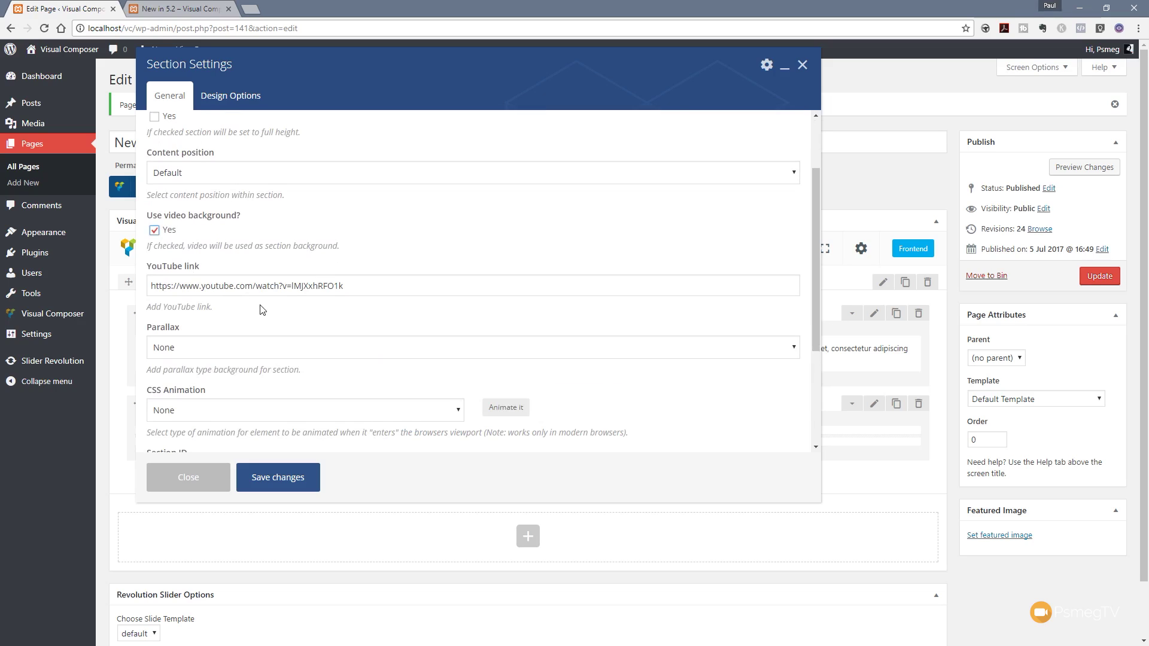
{"action": "left_click", "coordinate": [154, 232]}
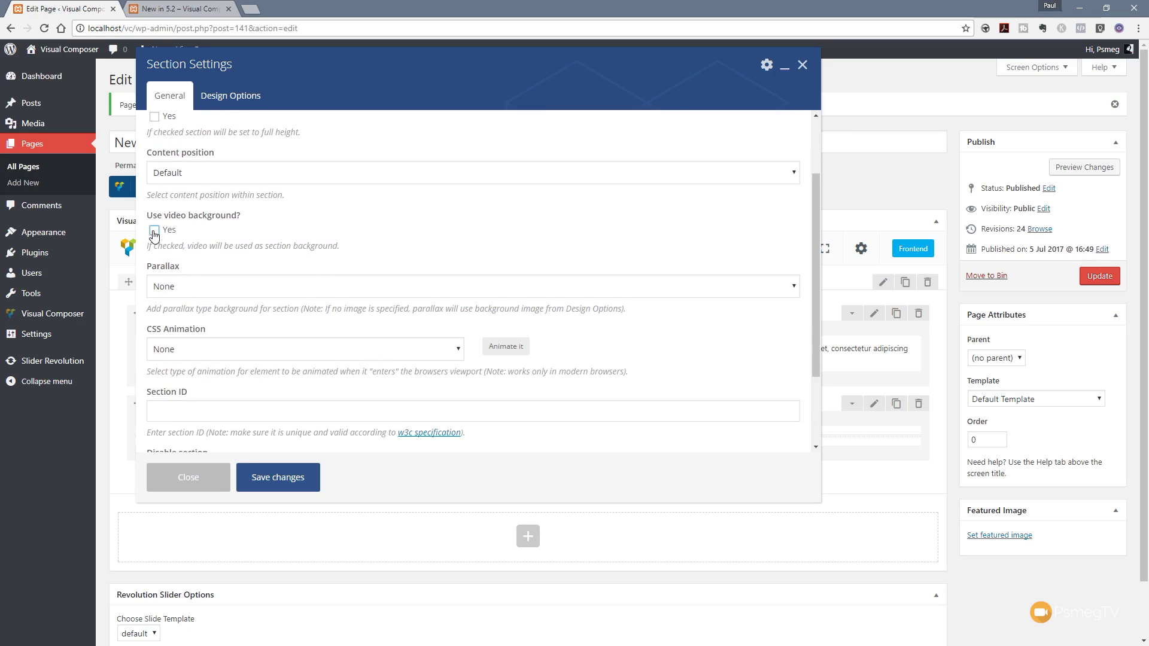
Step: Give the section a Simple parallax background using the railway track image fashion-collection-teaser-3365.jpg
{"action": "left_click", "coordinate": [210, 288]}
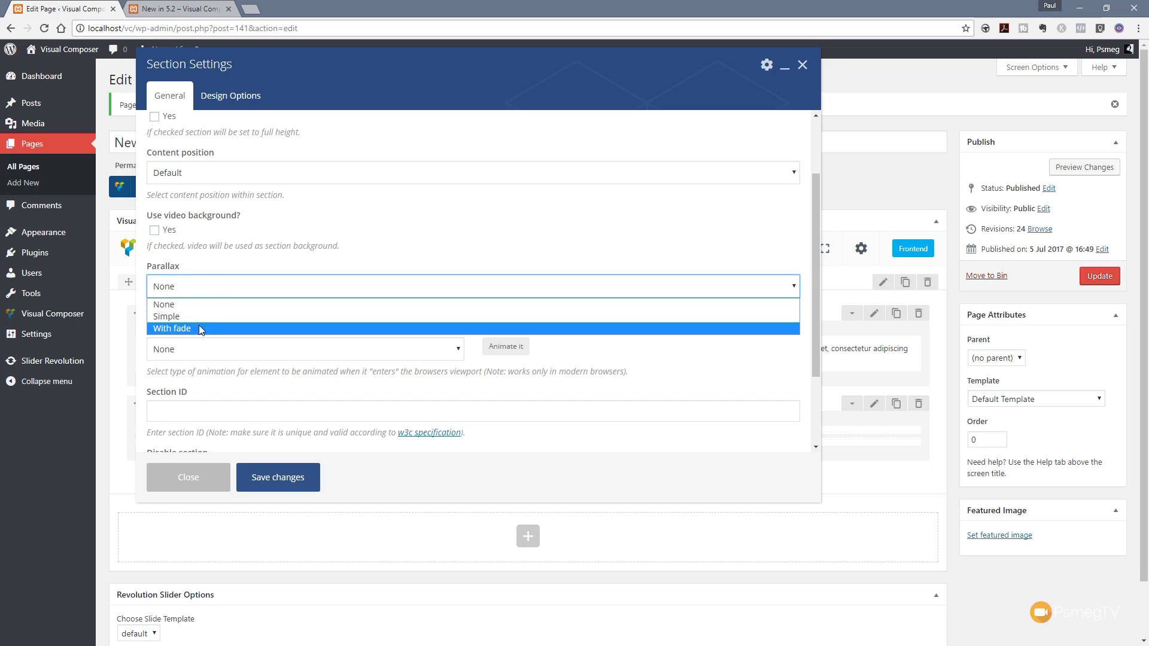
{"action": "left_click", "coordinate": [201, 317]}
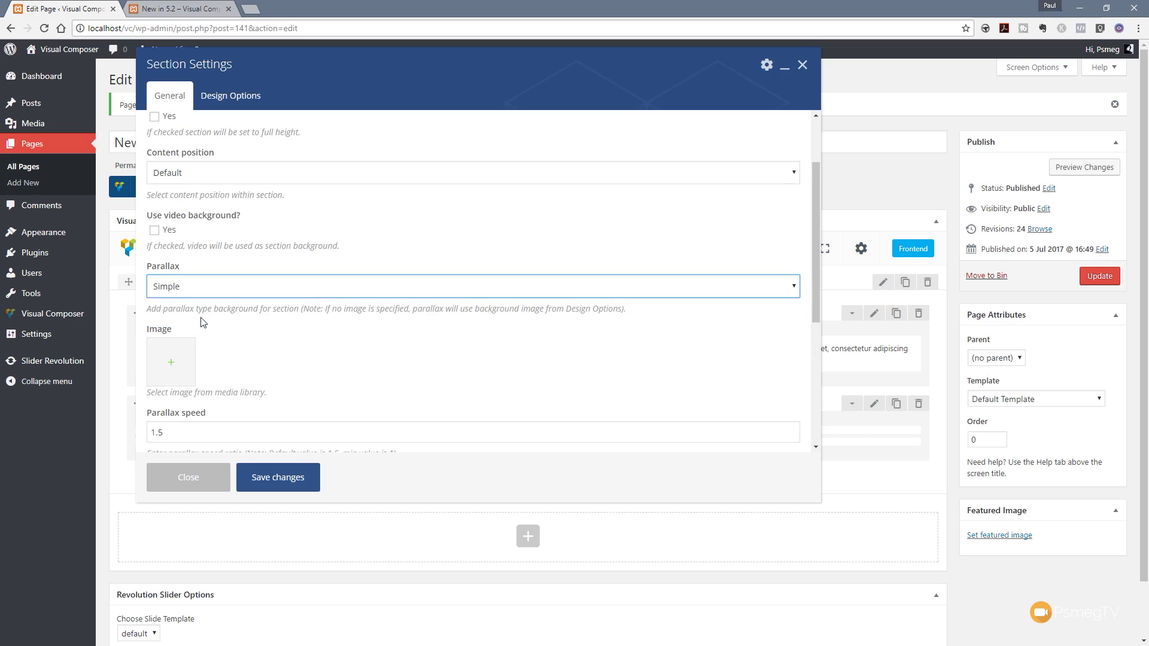
{"action": "left_click", "coordinate": [176, 370]}
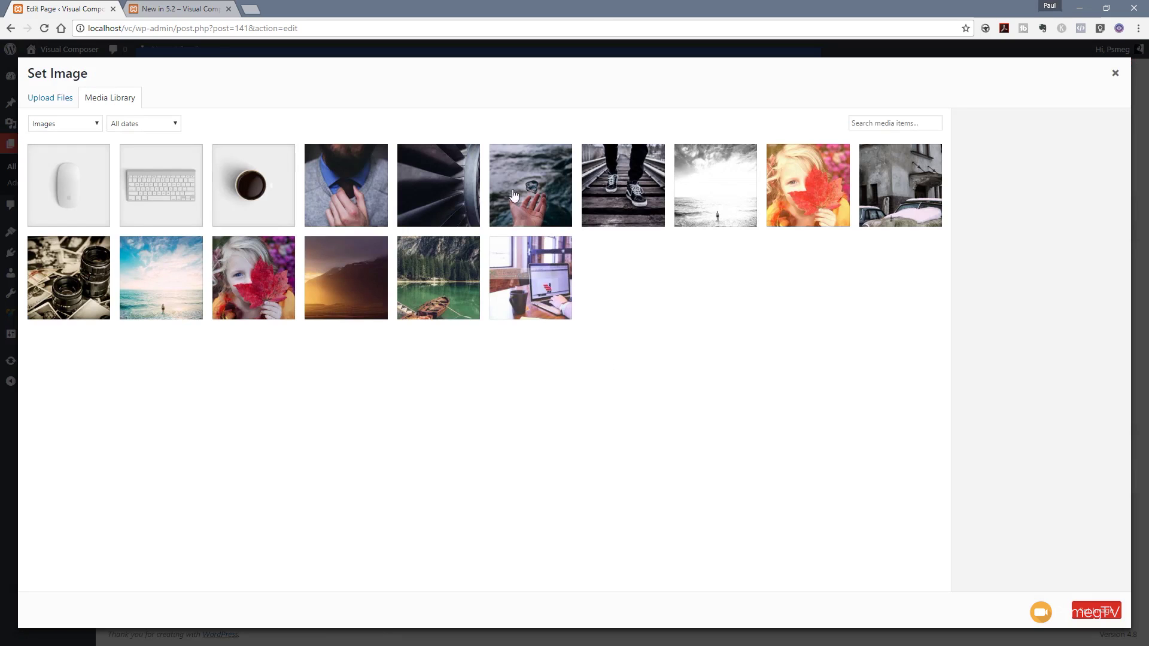
{"action": "left_click", "coordinate": [513, 194]}
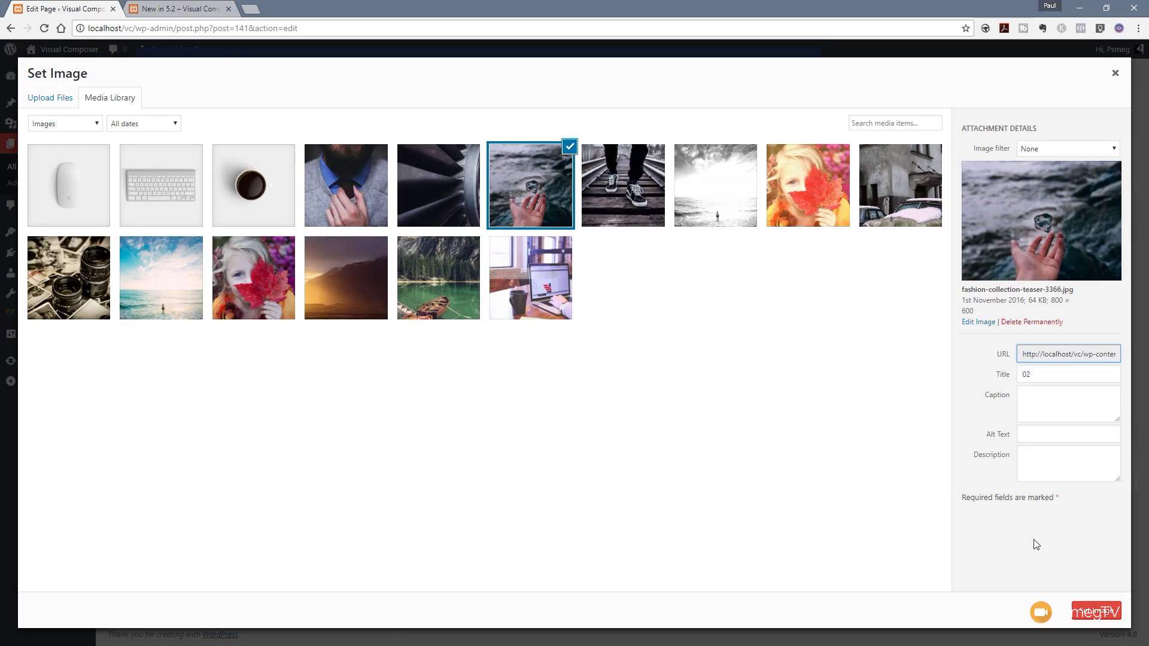
{"action": "left_click", "coordinate": [626, 191]}
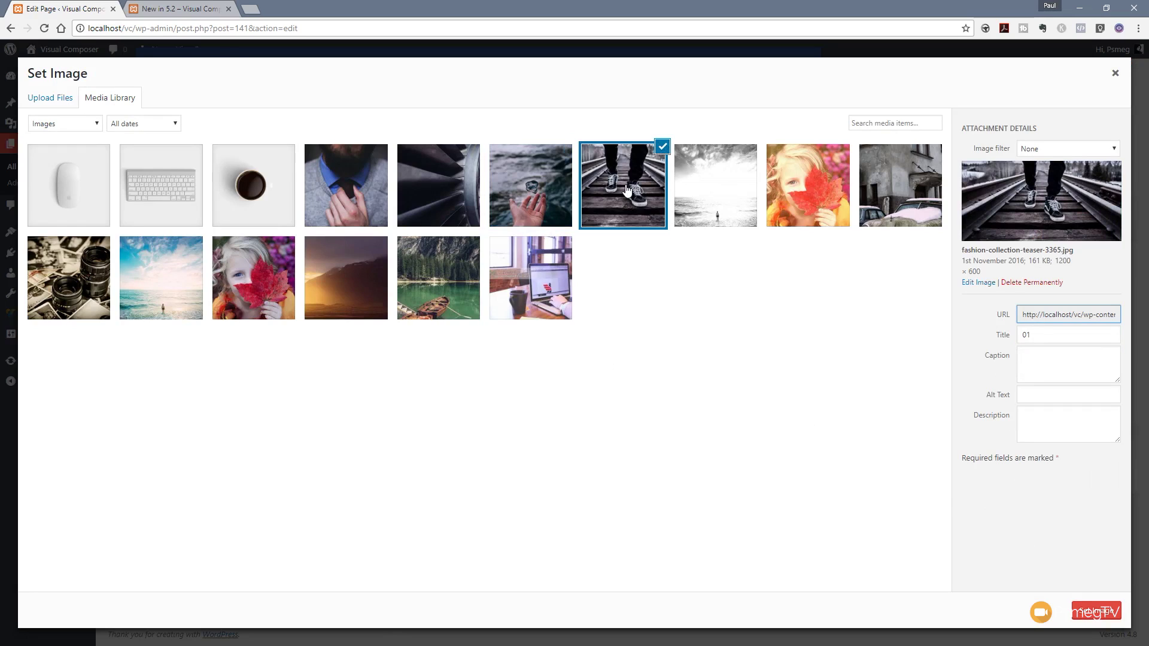
{"action": "left_click", "coordinate": [1086, 610]}
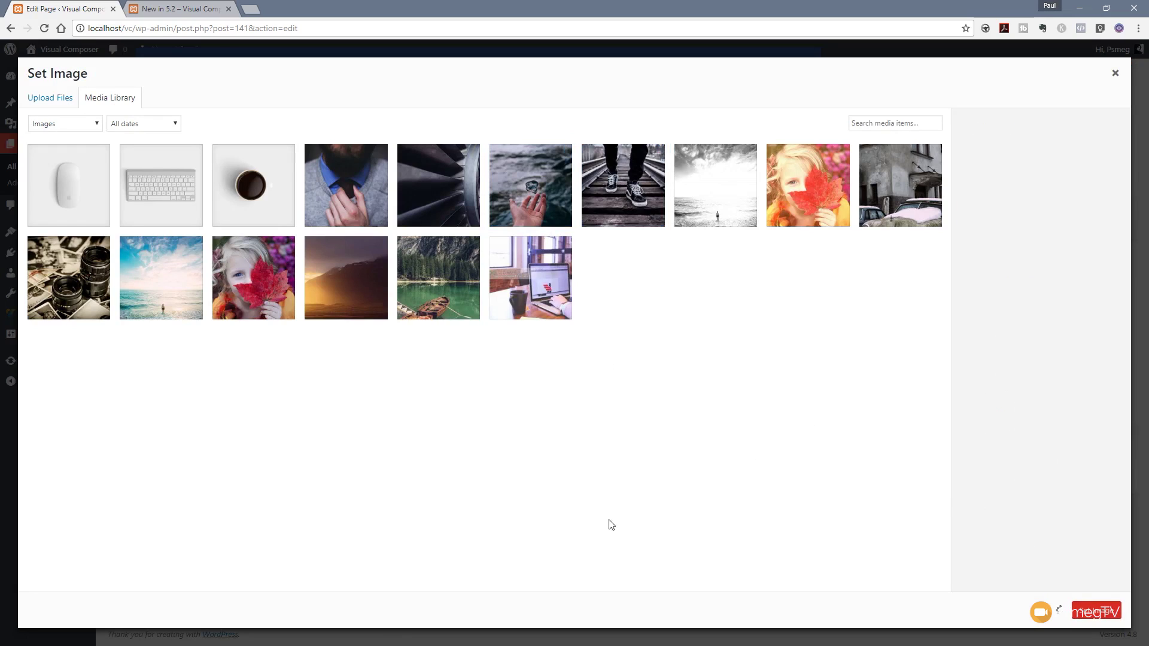
Step: Look over the remaining general settings of the section and its design options
{"action": "scroll", "coordinate": [354, 347], "scroll_direction": "down", "scroll_amount": 3}
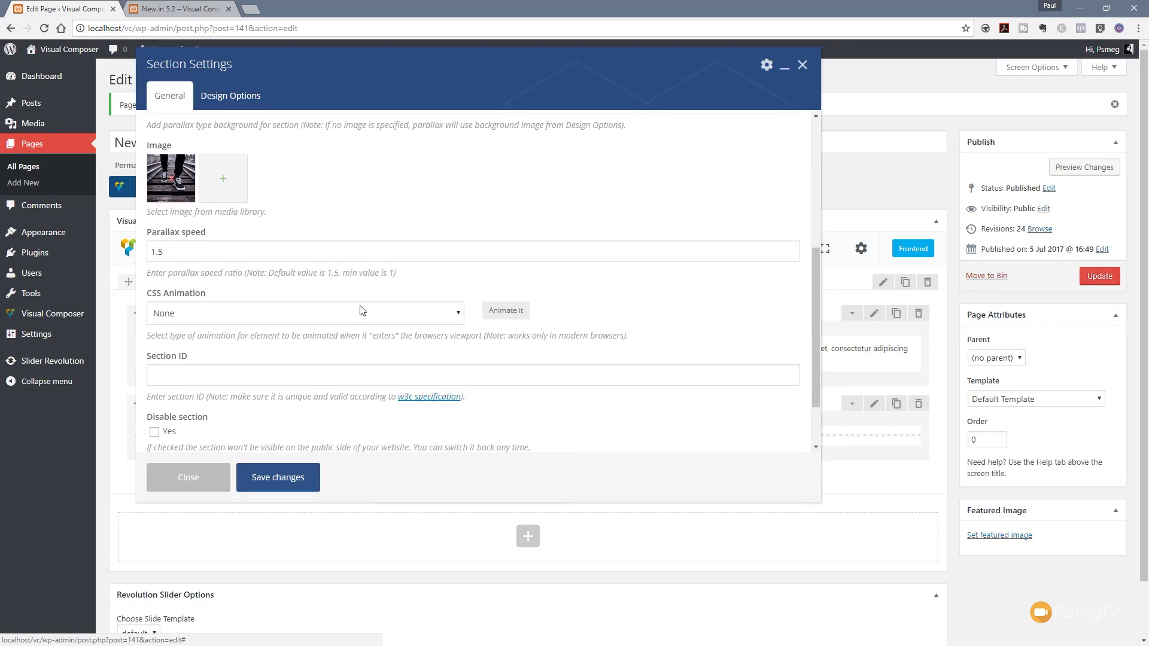
{"action": "scroll", "coordinate": [368, 335], "scroll_direction": "up", "scroll_amount": 5}
{"action": "left_click", "coordinate": [249, 102]}
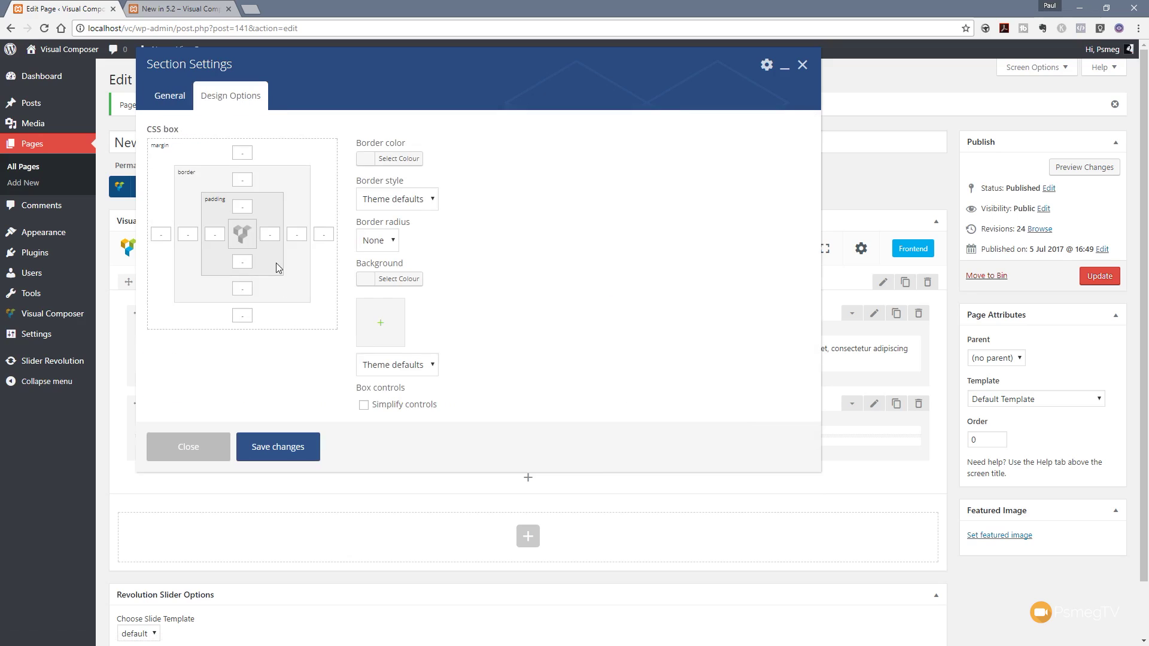
Step: Set the section's top and bottom padding to 150 each and save the section settings
{"action": "left_click", "coordinate": [250, 209]}
{"action": "type", "text": "150"}
{"action": "left_click", "coordinate": [249, 261]}
{"action": "type", "text": "150"}
{"action": "left_click", "coordinate": [246, 289]}
{"action": "left_click", "coordinate": [266, 450]}
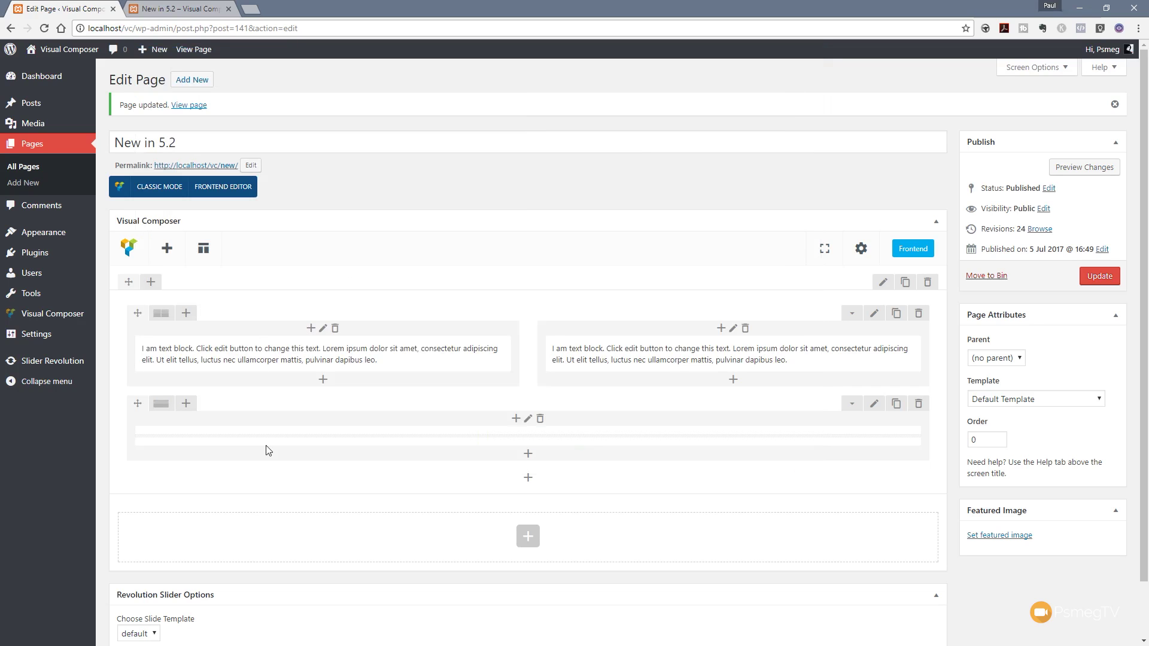
Step: Update the New in 5.2 page and reload its live view to check the section's parallax background
{"action": "left_click", "coordinate": [1100, 280]}
{"action": "left_click", "coordinate": [175, 9]}
{"action": "left_click", "coordinate": [44, 28]}
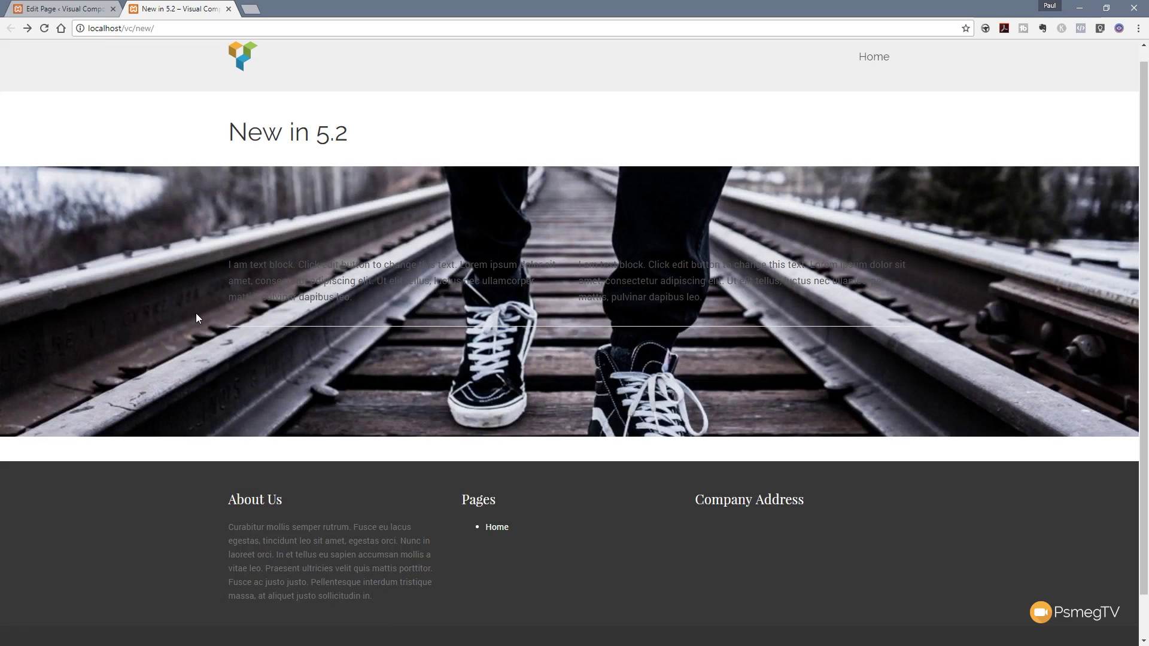
{"action": "scroll", "coordinate": [195, 313], "scroll_direction": "down", "scroll_amount": 1}
{"action": "scroll", "coordinate": [195, 313], "scroll_direction": "up", "scroll_amount": 1}
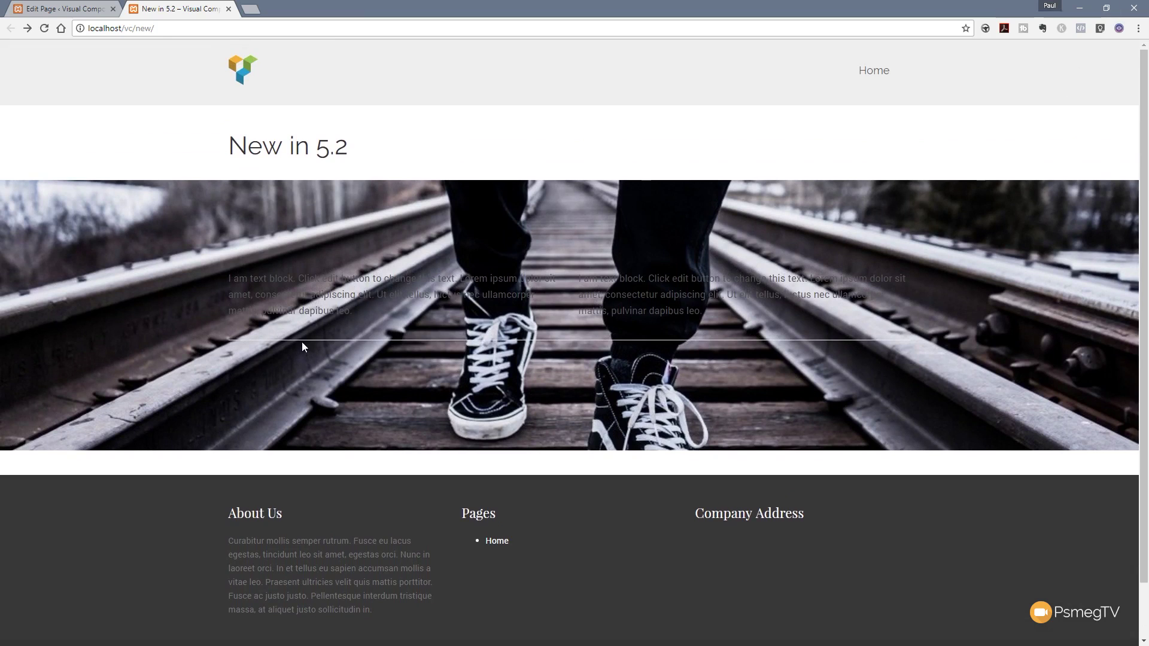
{"action": "scroll", "coordinate": [301, 342], "scroll_direction": "down", "scroll_amount": 1}
{"action": "scroll", "coordinate": [306, 342], "scroll_direction": "up", "scroll_amount": 2}
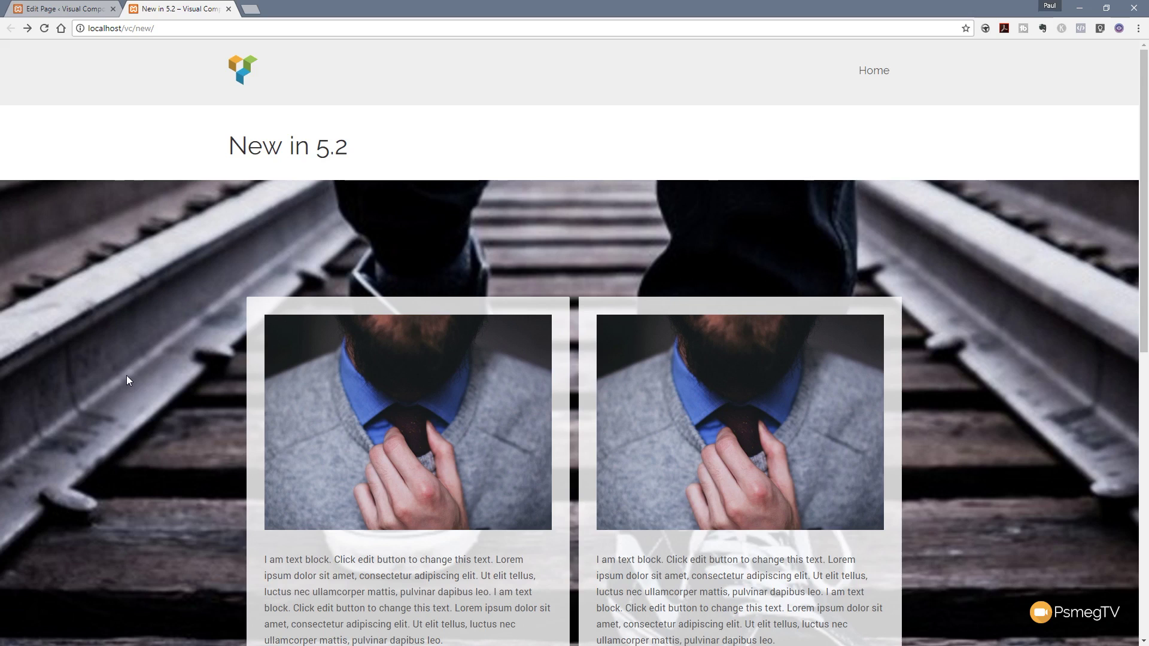
Step: Examine how the parallax background moves behind the two image and text columns on the live page
{"action": "scroll", "coordinate": [126, 376], "scroll_direction": "down", "scroll_amount": 6}
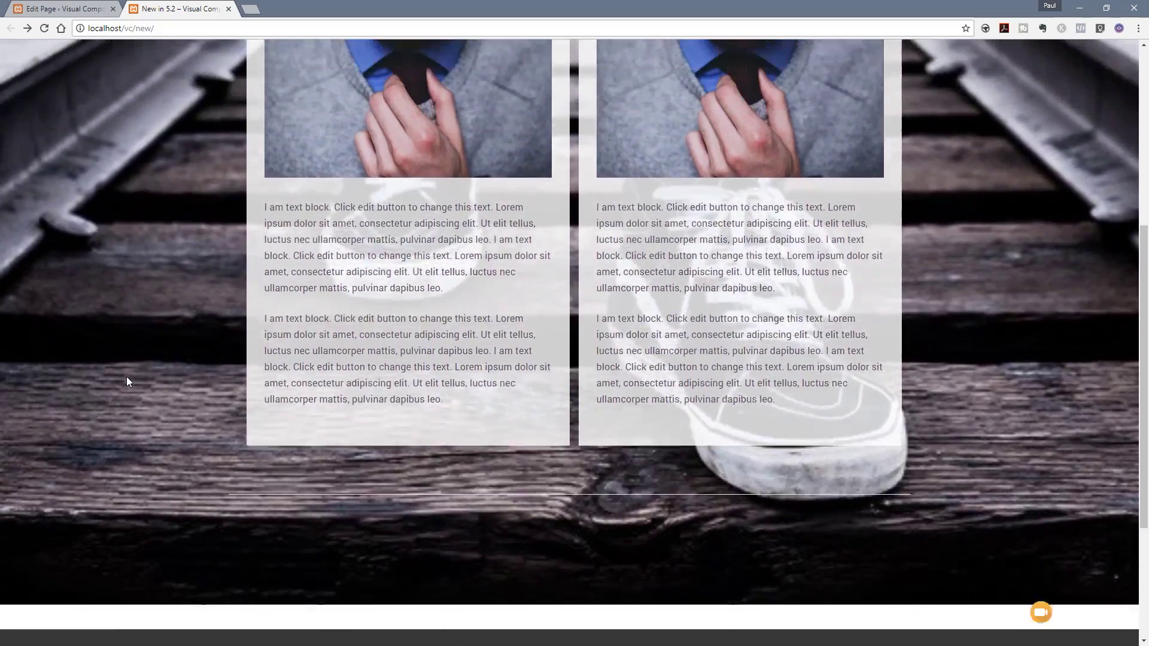
{"action": "scroll", "coordinate": [127, 377], "scroll_direction": "up", "scroll_amount": 4}
{"action": "scroll", "coordinate": [126, 377], "scroll_direction": "down", "scroll_amount": 4}
{"action": "scroll", "coordinate": [127, 377], "scroll_direction": "up", "scroll_amount": 3}
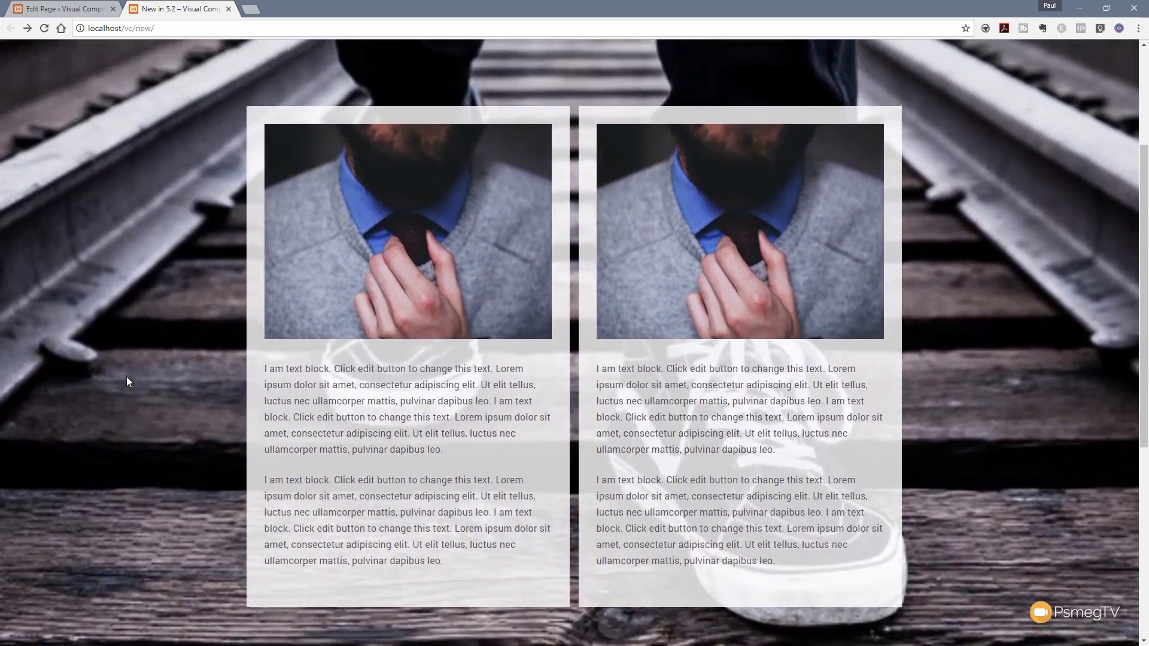
{"action": "scroll", "coordinate": [127, 382], "scroll_direction": "up", "scroll_amount": 2}
{"action": "scroll", "coordinate": [127, 381], "scroll_direction": "up", "scroll_amount": 2}
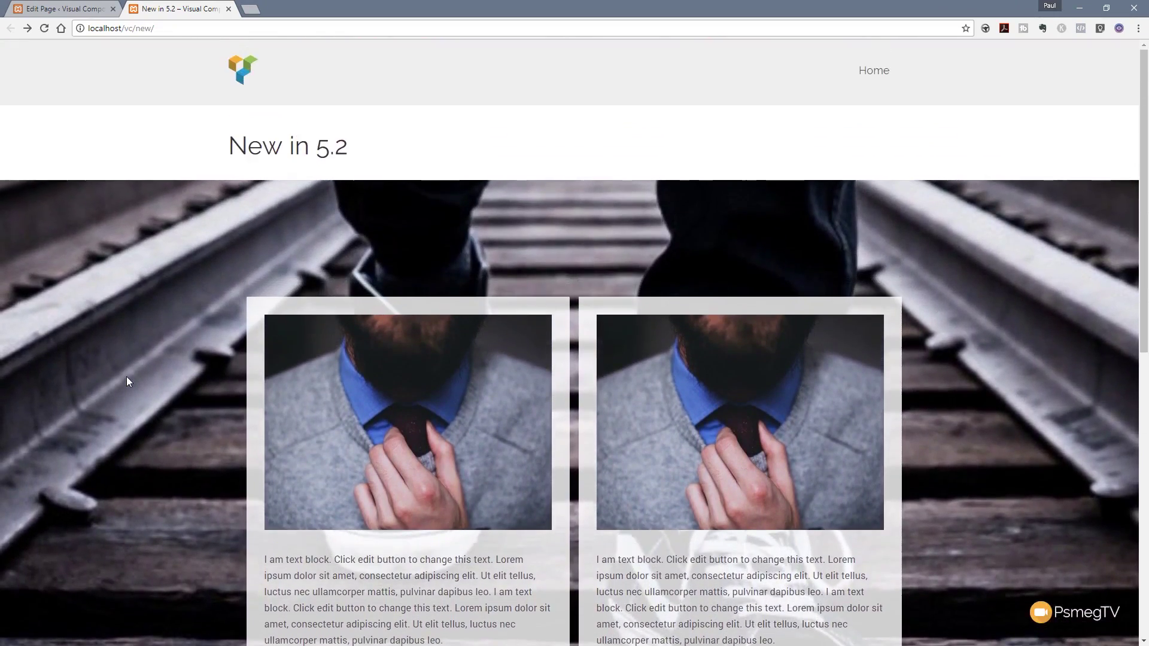